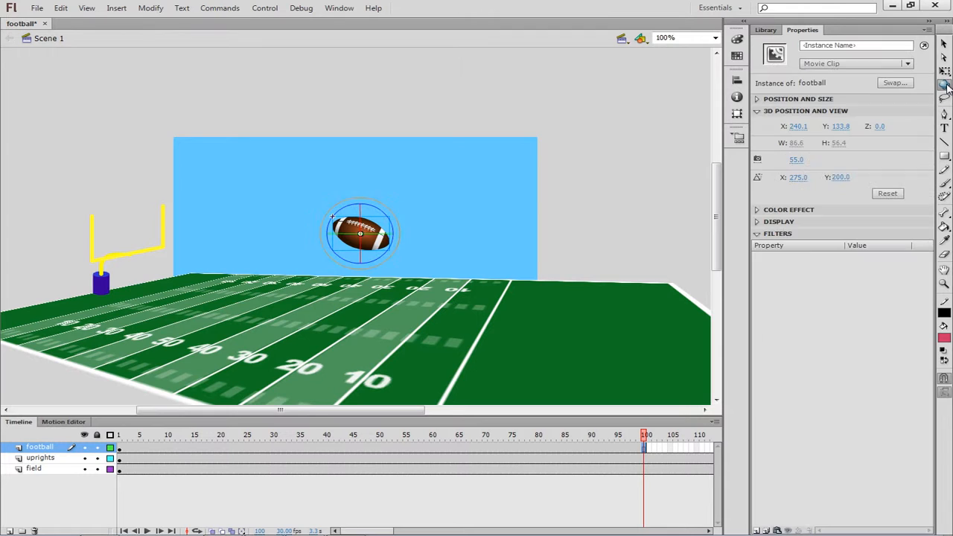
Step: Create a motion tween for the football instance on the stage
{"action": "left_click", "coordinate": [946, 85]}
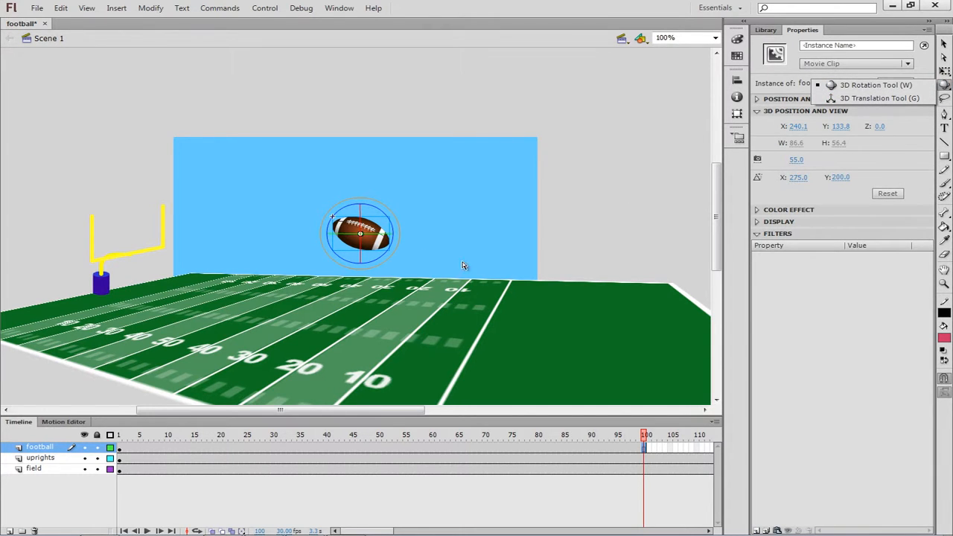
{"action": "left_click", "coordinate": [944, 39]}
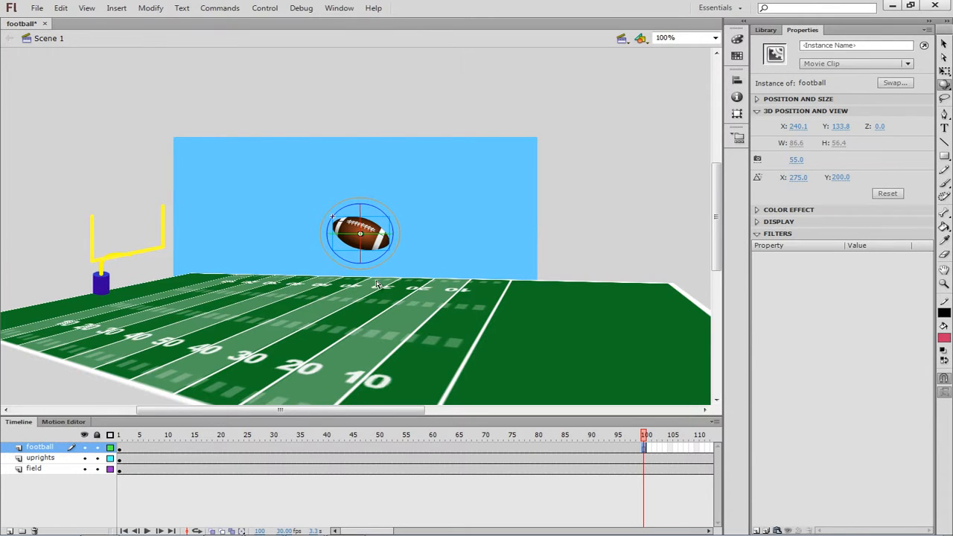
{"action": "key", "text": "v"}
{"action": "left_click", "coordinate": [439, 241]}
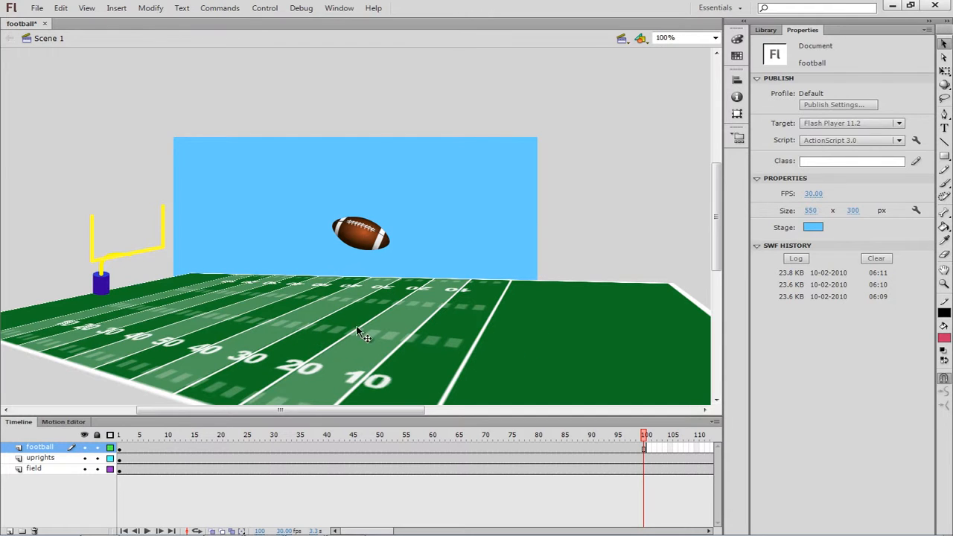
{"action": "left_click", "coordinate": [360, 240]}
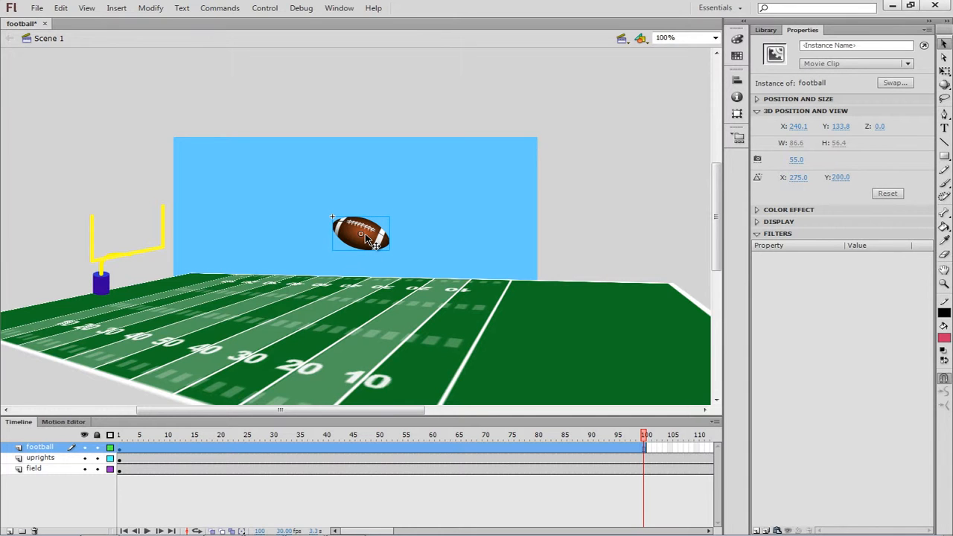
{"action": "right_click", "coordinate": [365, 236]}
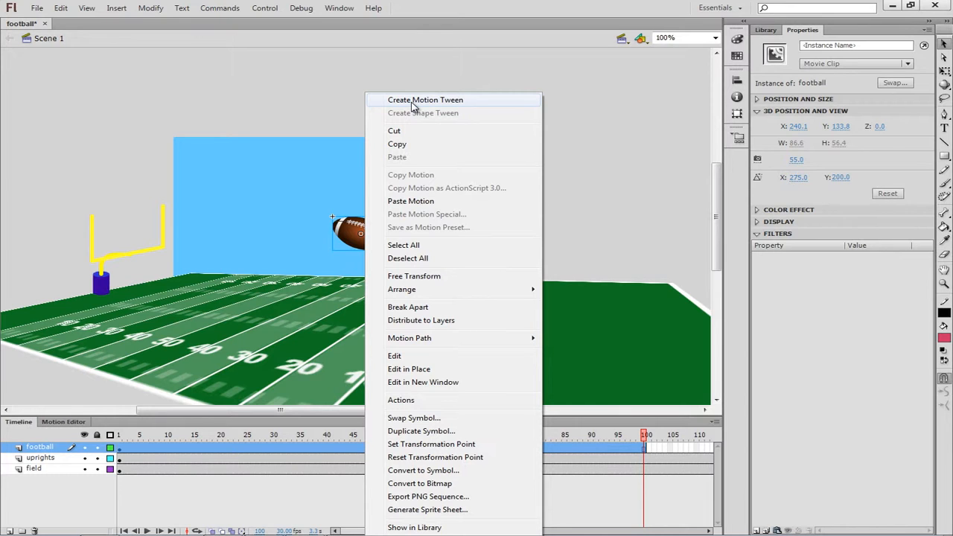
{"action": "left_click", "coordinate": [413, 104]}
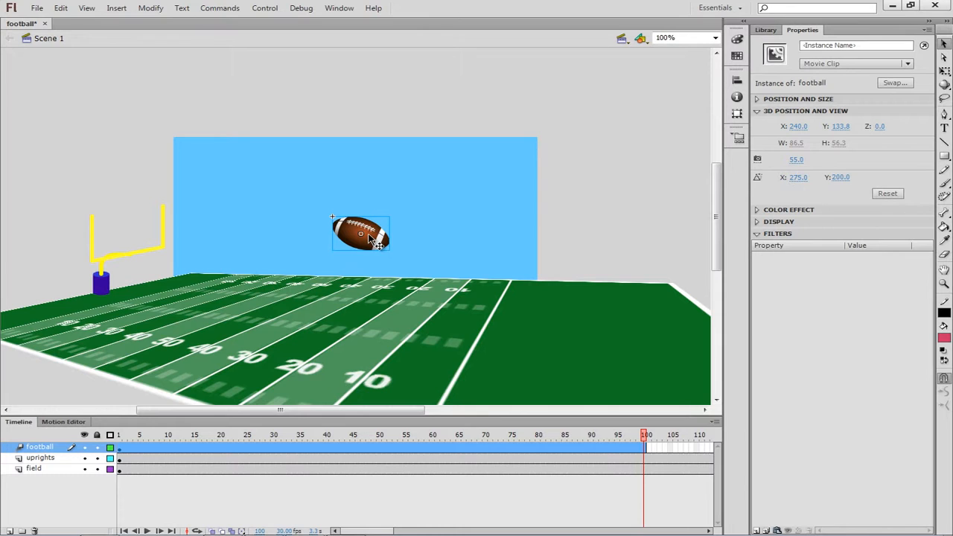
Step: Position the football near the white goal line on frame 1 (about X 477, Y 266) and beyond the uprights on frame 100 (about X -251, Y 180)
{"action": "left_click", "coordinate": [120, 449]}
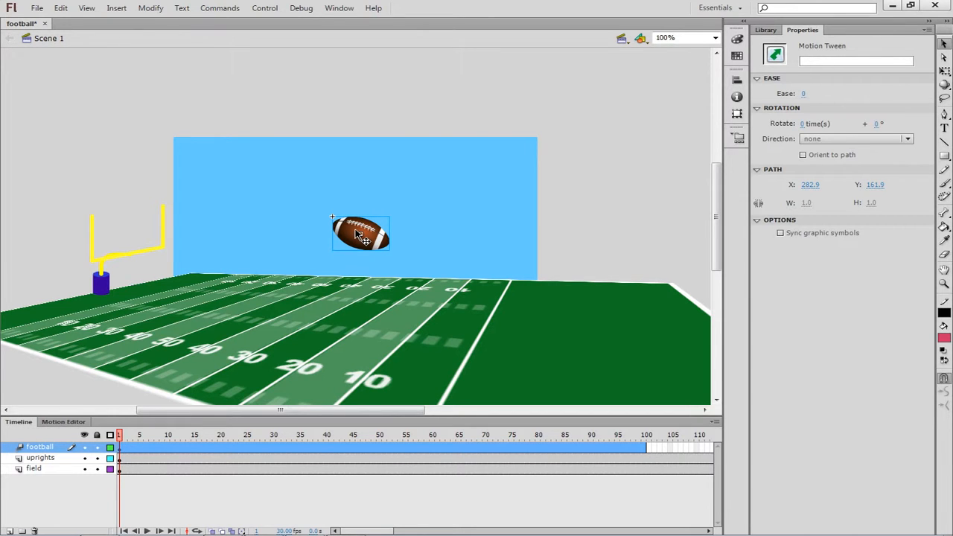
{"action": "left_click_drag", "start_coordinate": [355, 229], "coordinate": [523, 313]}
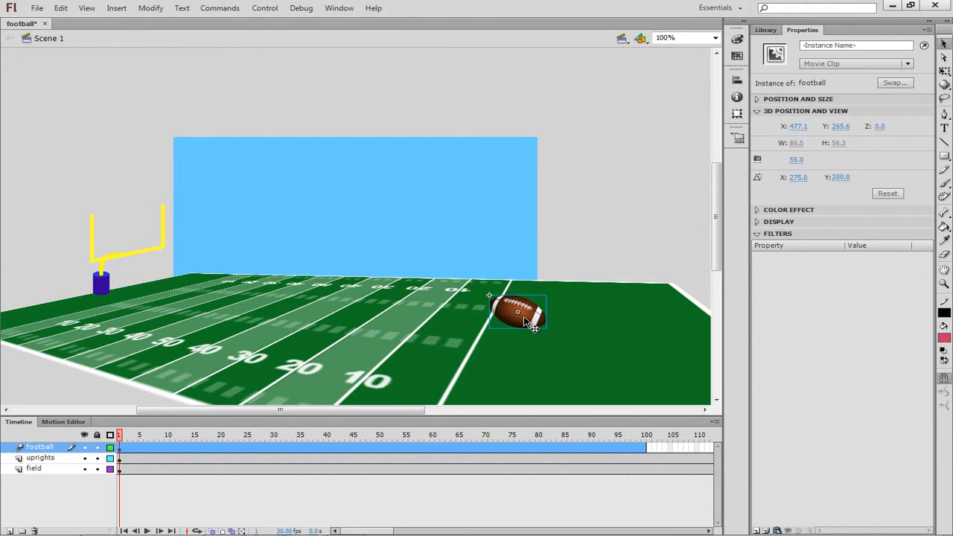
{"action": "left_click_drag", "start_coordinate": [123, 440], "coordinate": [646, 446]}
{"action": "left_click", "coordinate": [645, 445]}
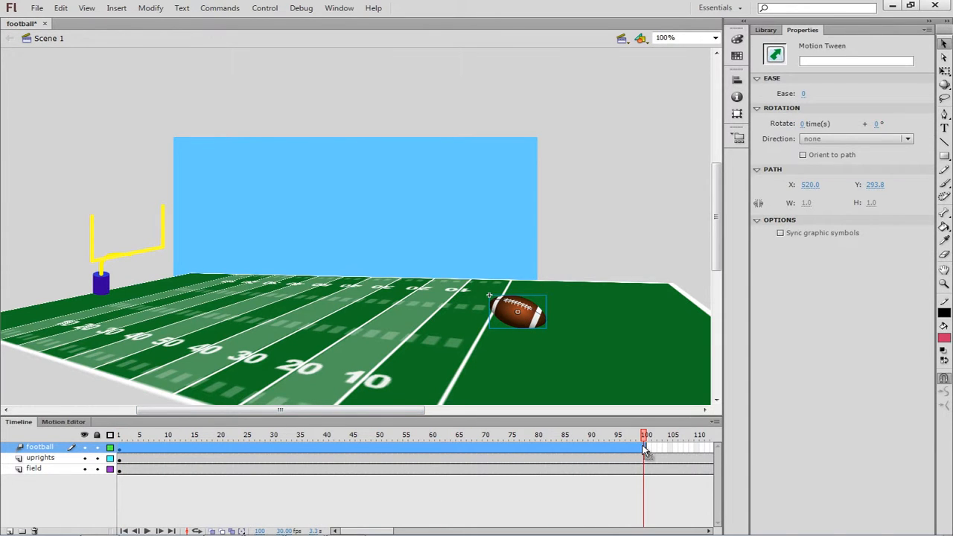
{"action": "left_click_drag", "start_coordinate": [524, 316], "coordinate": [41, 264]}
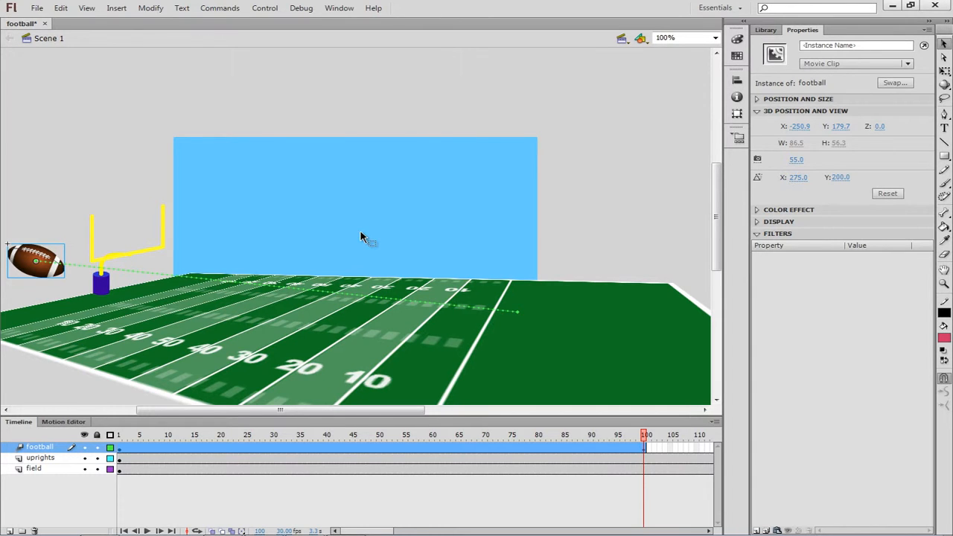
Step: Bend the football's motion path into a high arc through the uprights and adjust its end point to about X -251, Y 178
{"action": "left_click", "coordinate": [445, 238]}
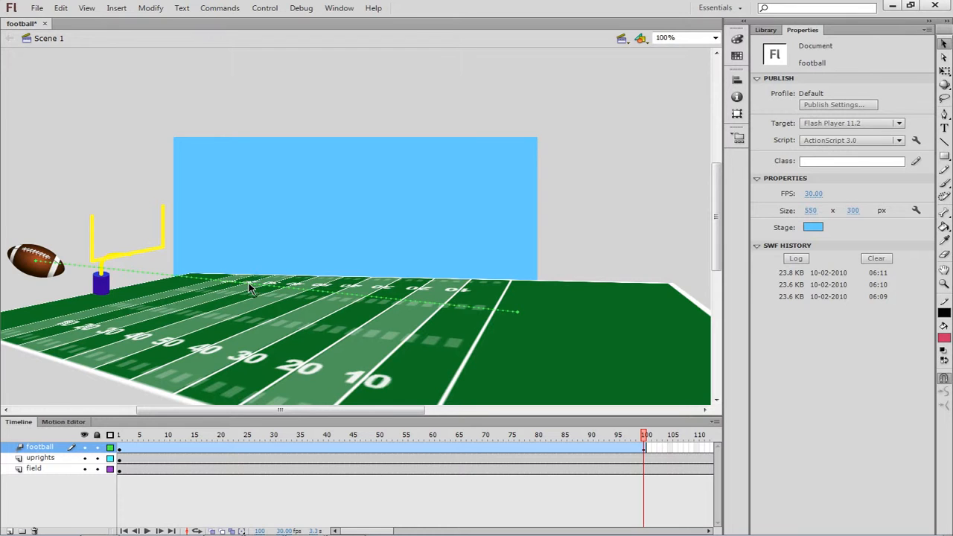
{"action": "left_click_drag", "start_coordinate": [248, 288], "coordinate": [254, 202]}
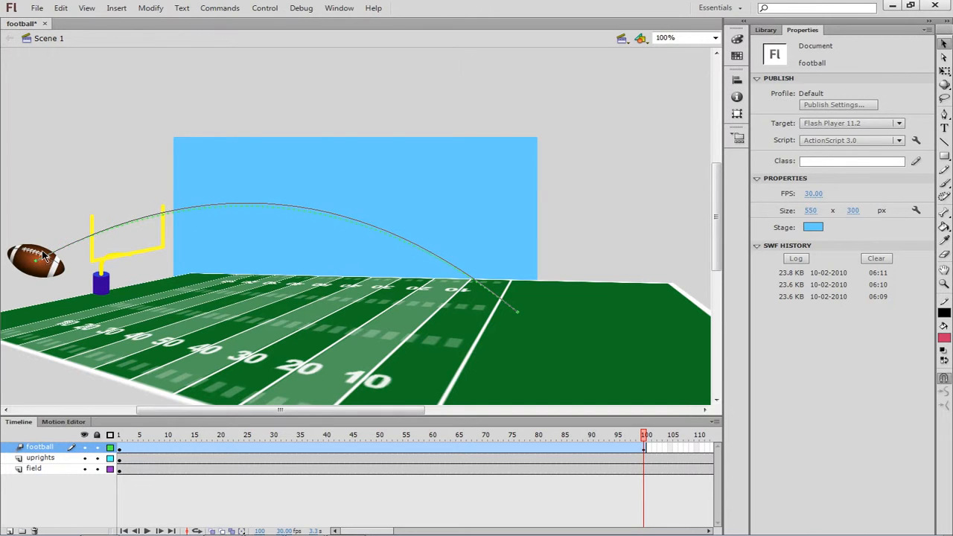
{"action": "left_click_drag", "start_coordinate": [37, 262], "coordinate": [71, 272]}
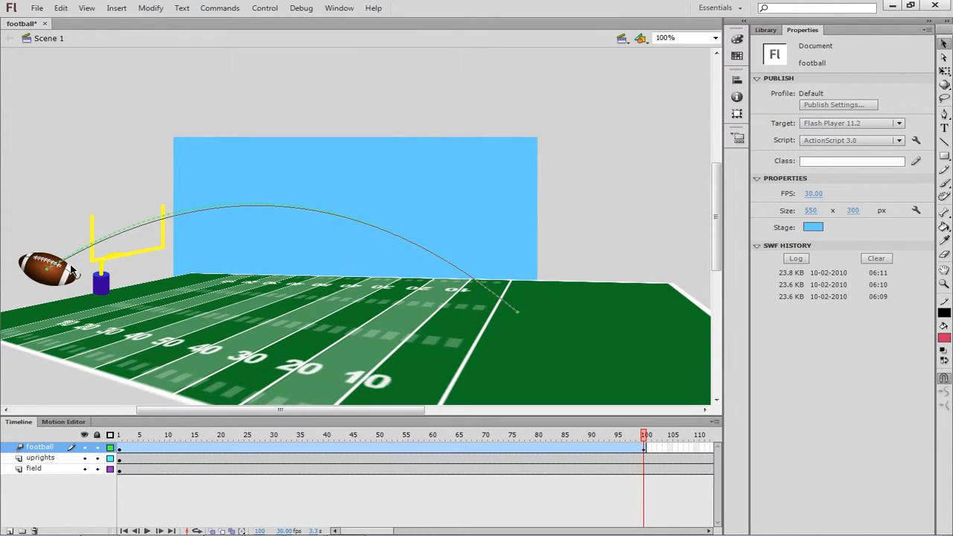
{"action": "left_click_drag", "start_coordinate": [73, 273], "coordinate": [38, 261]}
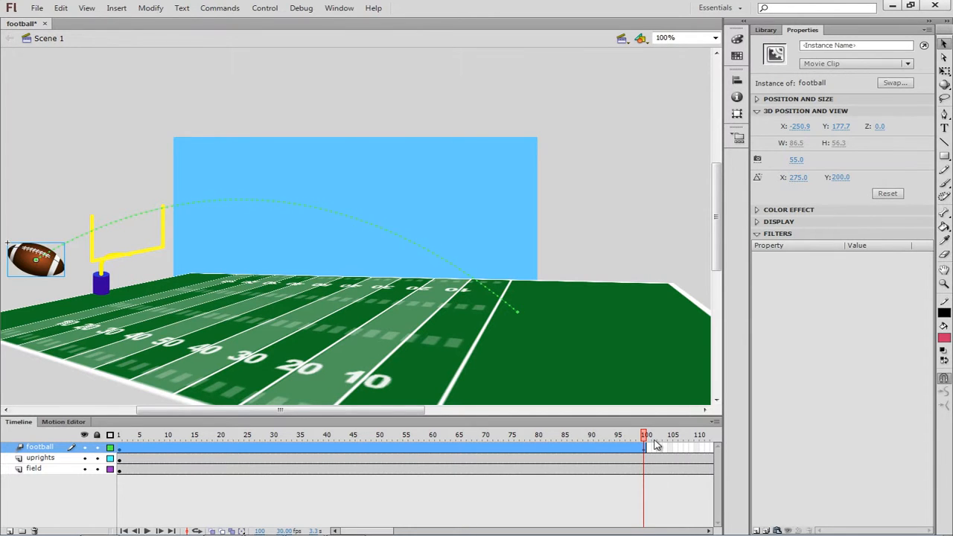
Step: Scale the football on frame 100 down proportionally about its center to roughly half its size with Free Transform
{"action": "mouse_move", "coordinate": [646, 439]}
{"action": "left_mouse_down"}
{"action": "mouse_move", "coordinate": [121, 454]}
{"action": "mouse_move", "coordinate": [171, 444]}
{"action": "mouse_move", "coordinate": [645, 441]}
{"action": "mouse_move", "coordinate": [155, 459]}
{"action": "mouse_move", "coordinate": [120, 447]}
{"action": "mouse_move", "coordinate": [504, 433]}
{"action": "mouse_move", "coordinate": [646, 441]}
{"action": "left_mouse_up"}
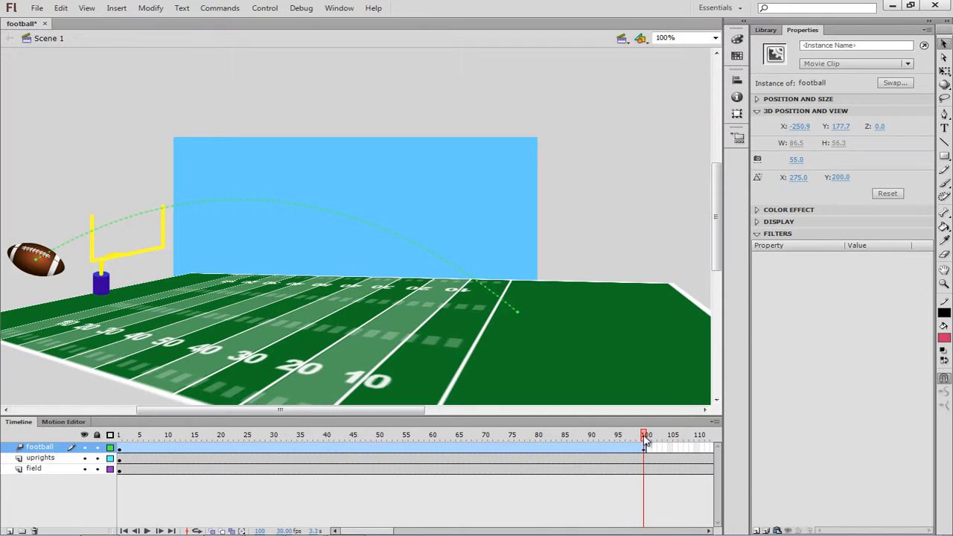
{"action": "left_click", "coordinate": [647, 441]}
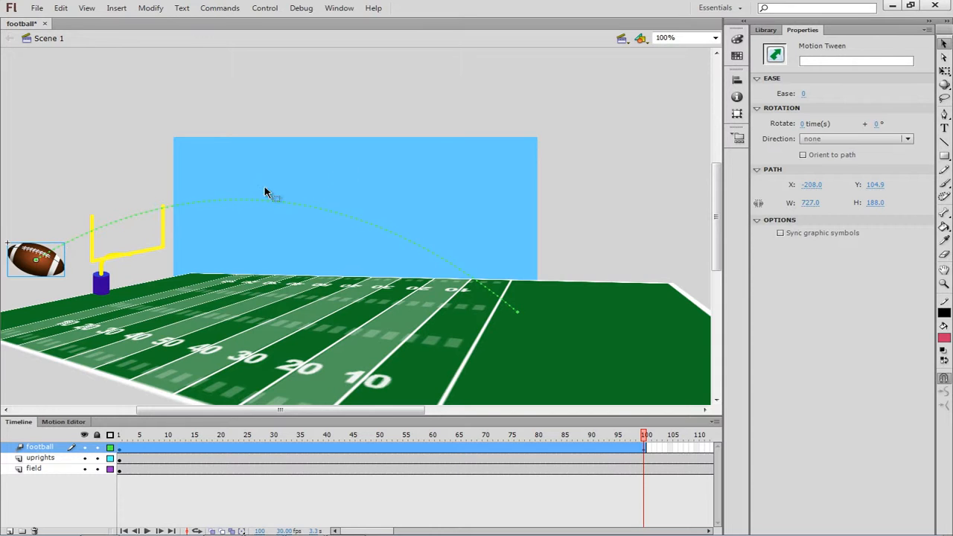
{"action": "left_click", "coordinate": [945, 71]}
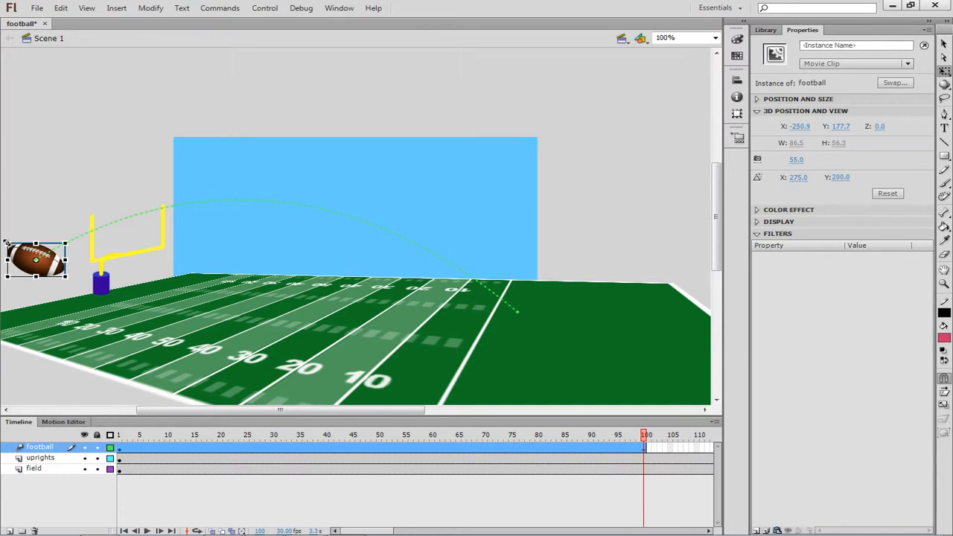
{"action": "left_click_drag", "start_coordinate": [7, 243], "coordinate": [21, 252]}
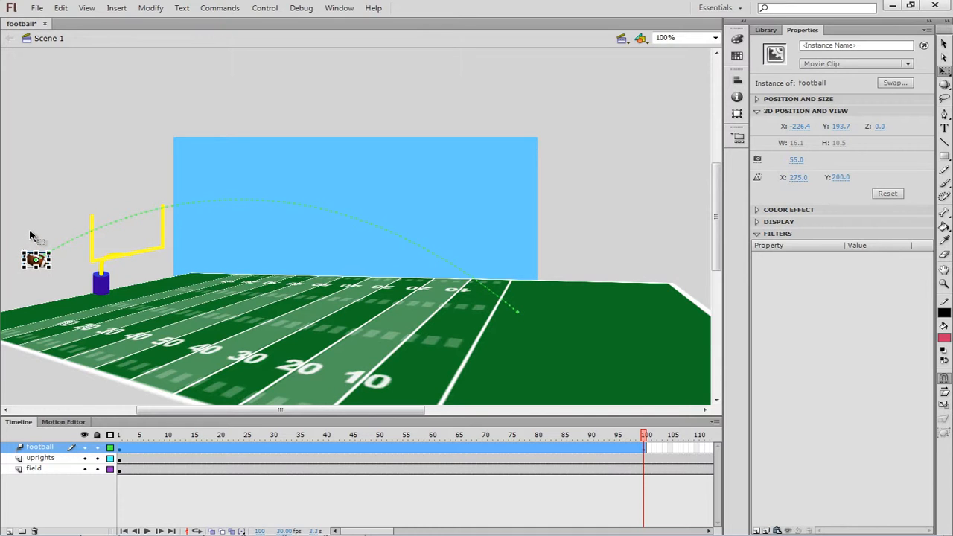
{"action": "left_click", "coordinate": [30, 235]}
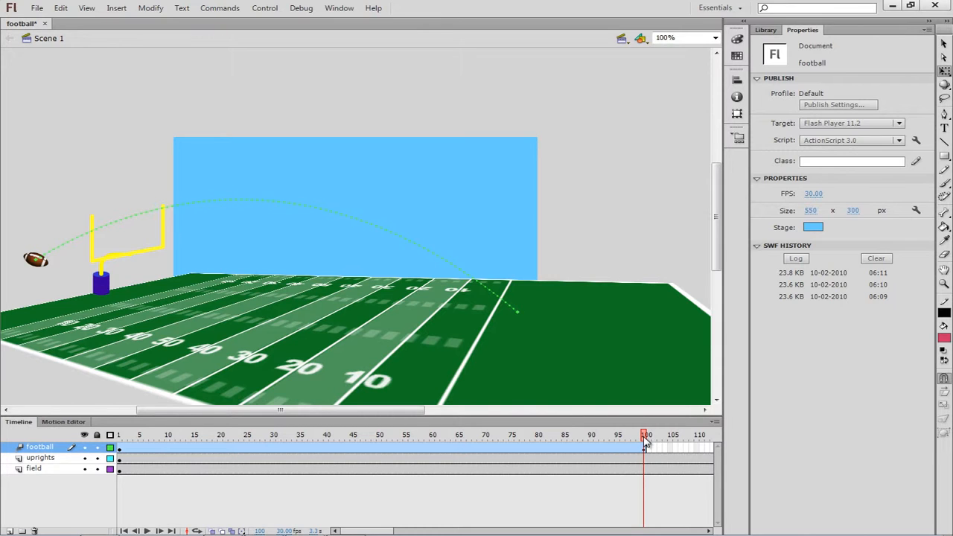
Step: Turn on Orient to path for the football's motion tween
{"action": "left_click_drag", "start_coordinate": [647, 440], "coordinate": [117, 461]}
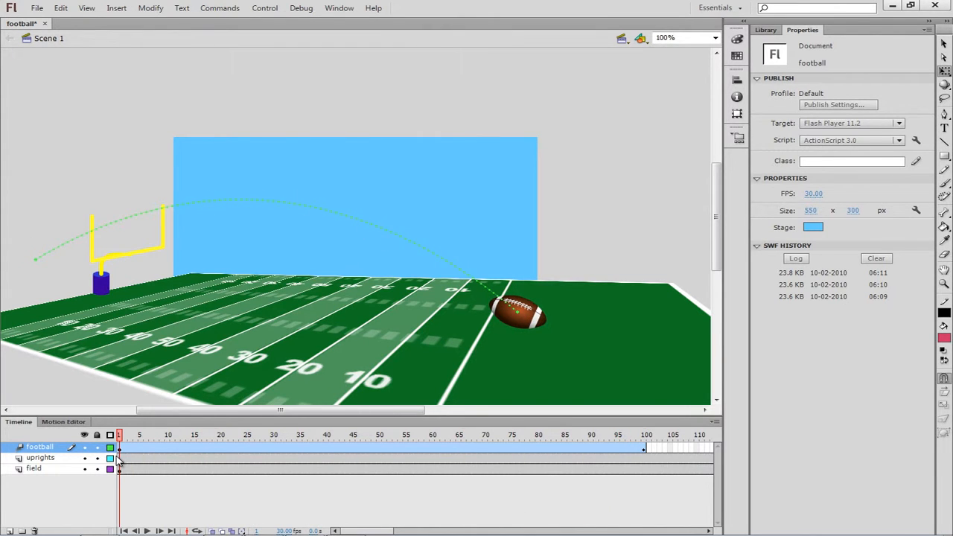
{"action": "mouse_move", "coordinate": [117, 461]}
{"action": "left_mouse_down"}
{"action": "mouse_move", "coordinate": [148, 456]}
{"action": "mouse_move", "coordinate": [119, 449]}
{"action": "left_mouse_up"}
{"action": "left_click", "coordinate": [525, 326]}
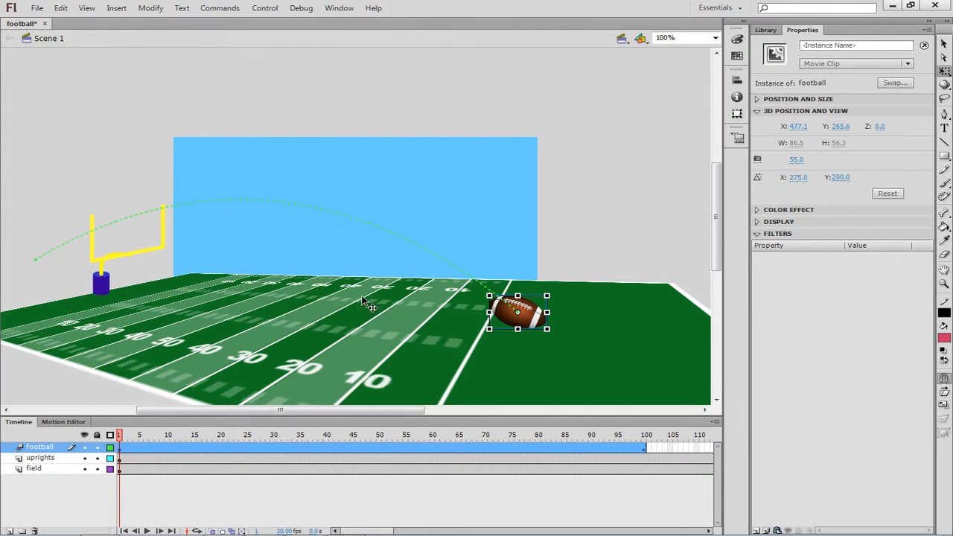
{"action": "left_click", "coordinate": [140, 448]}
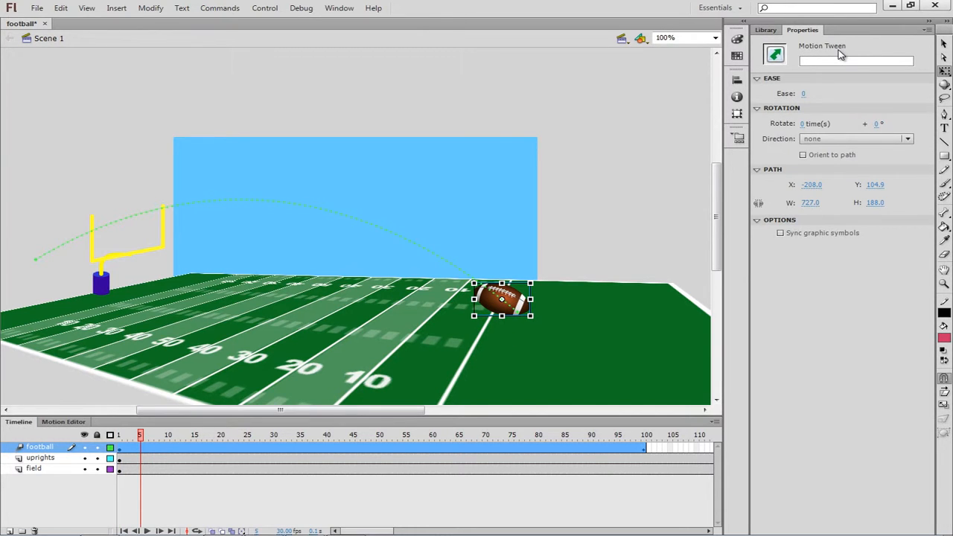
{"action": "left_click", "coordinate": [803, 156]}
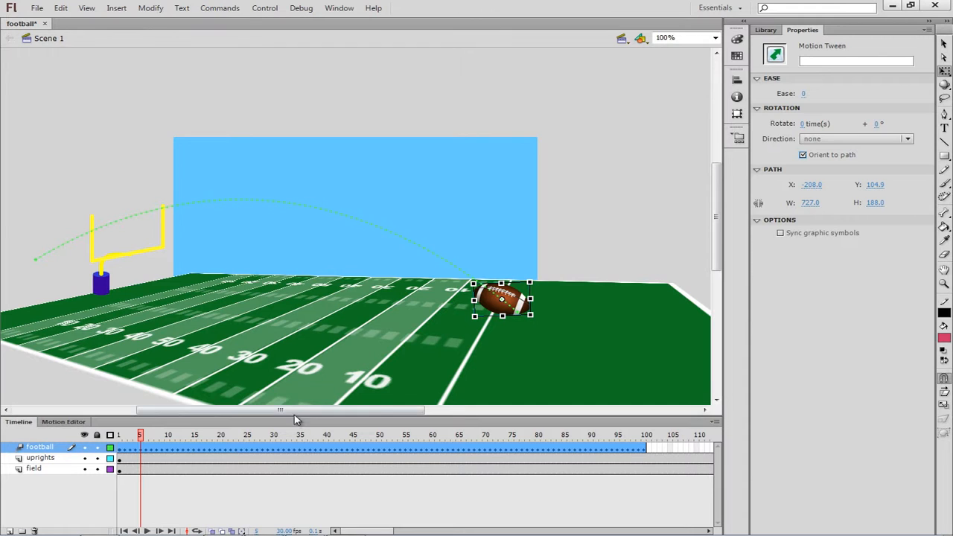
Step: Rotate the football clockwise on frame 1 so that it lines up with the start of its motion path
{"action": "left_click_drag", "start_coordinate": [140, 440], "coordinate": [121, 457]}
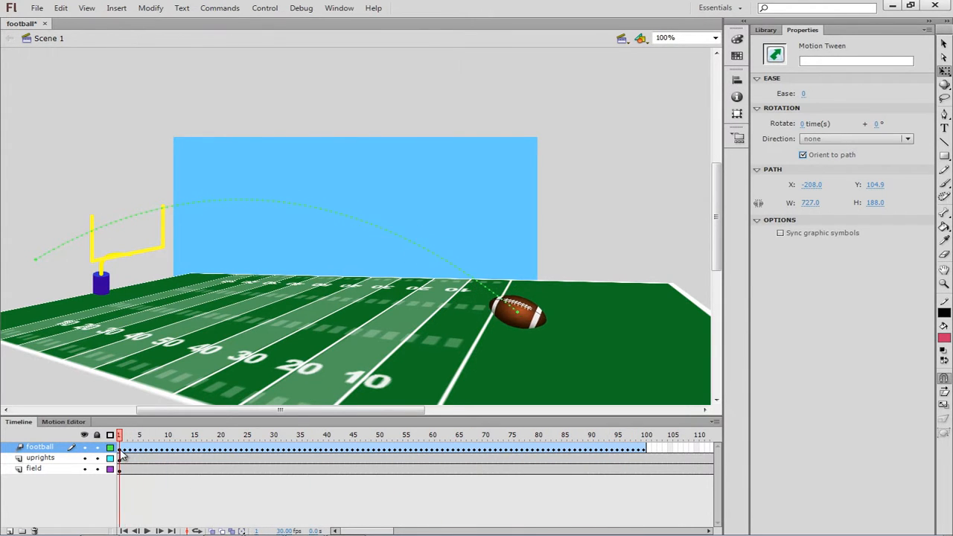
{"action": "left_click", "coordinate": [121, 454]}
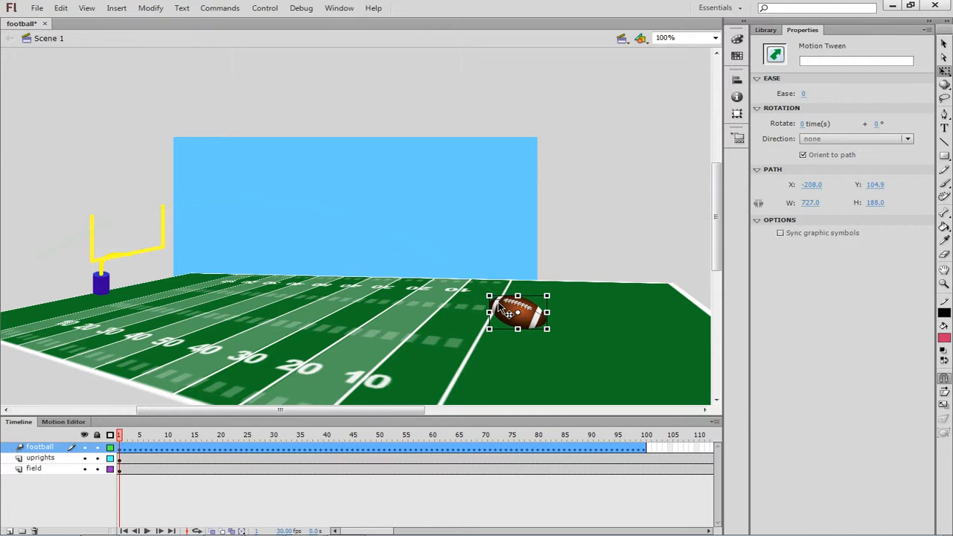
{"action": "left_click", "coordinate": [511, 313]}
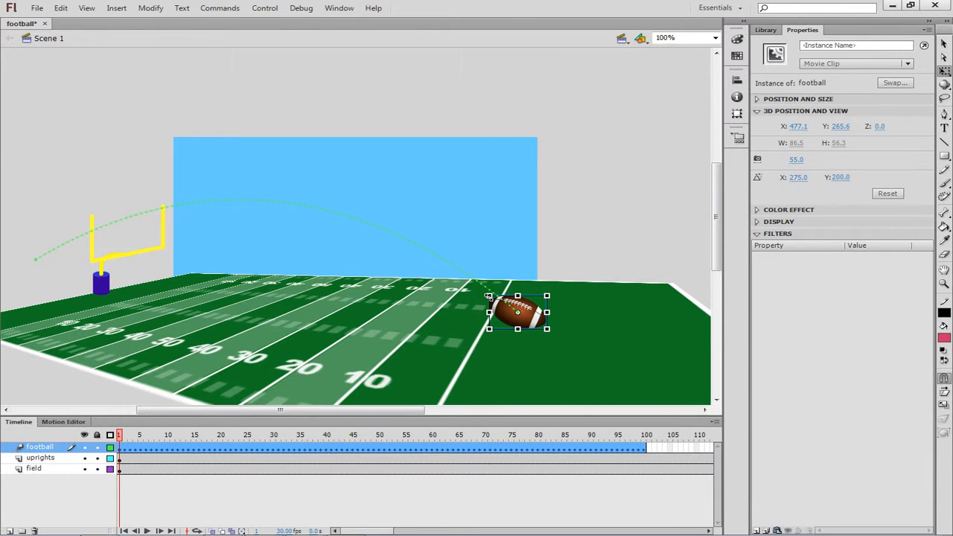
{"action": "left_click_drag", "start_coordinate": [483, 289], "coordinate": [504, 281]}
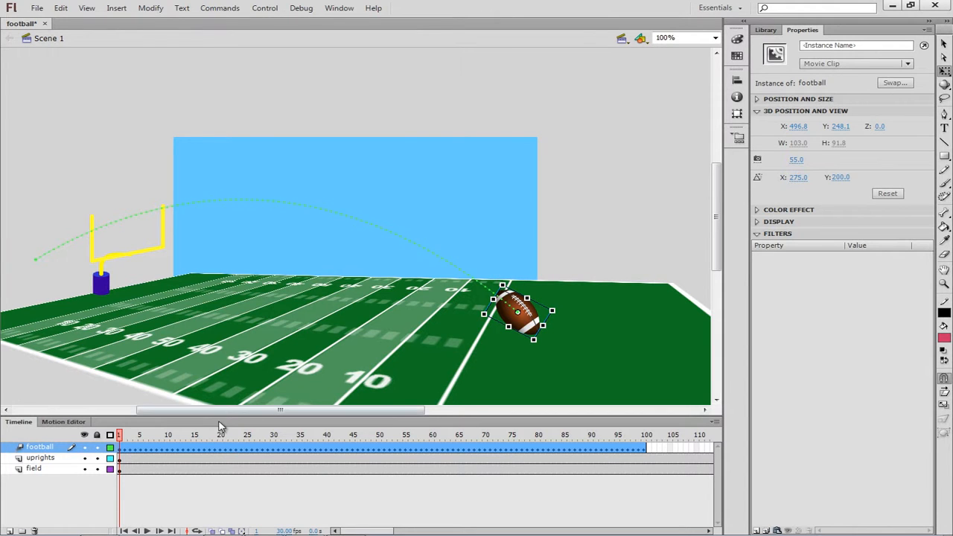
Step: Scrub the timeline to frame 88 to check the football's orientation along the arc, and return to frame 1
{"action": "left_click_drag", "start_coordinate": [122, 437], "coordinate": [362, 446]}
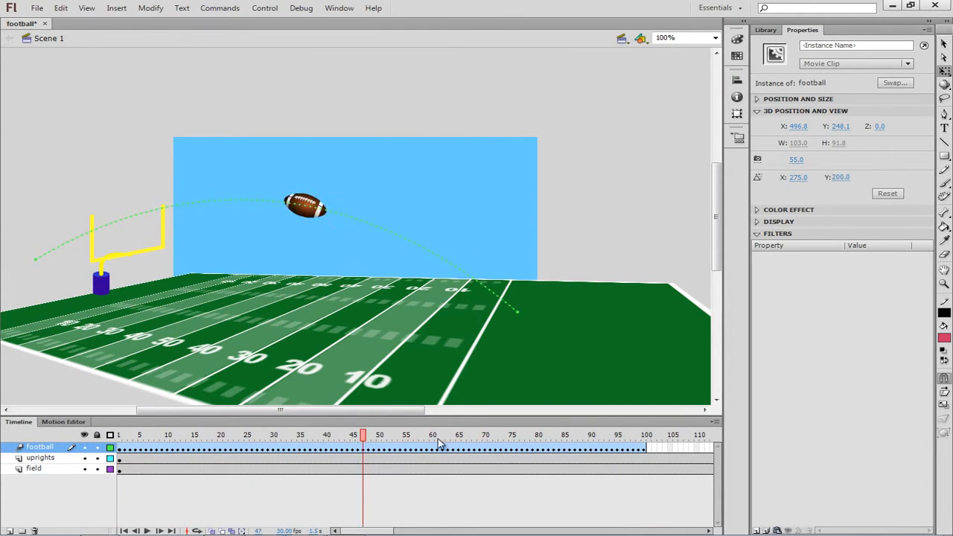
{"action": "left_click_drag", "start_coordinate": [440, 445], "coordinate": [581, 375]}
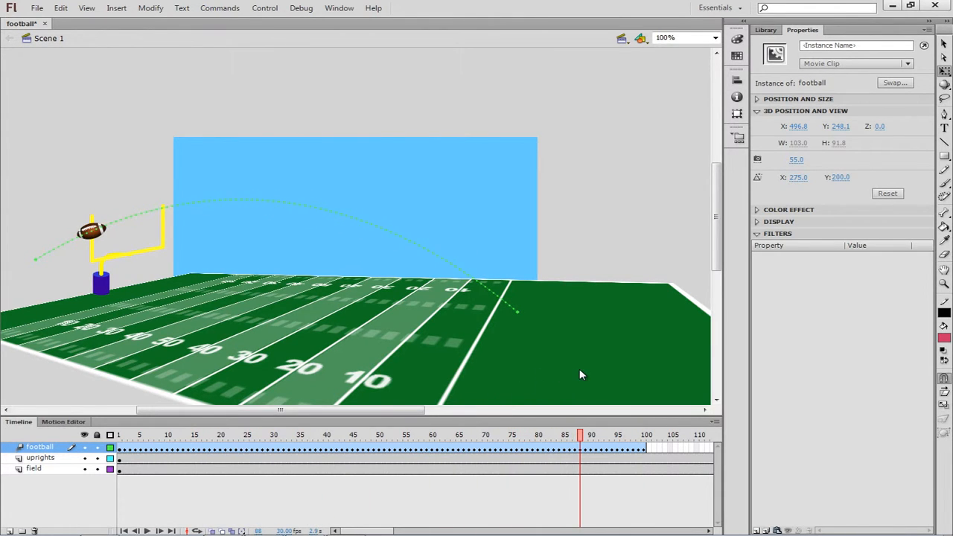
{"action": "left_click", "coordinate": [581, 446]}
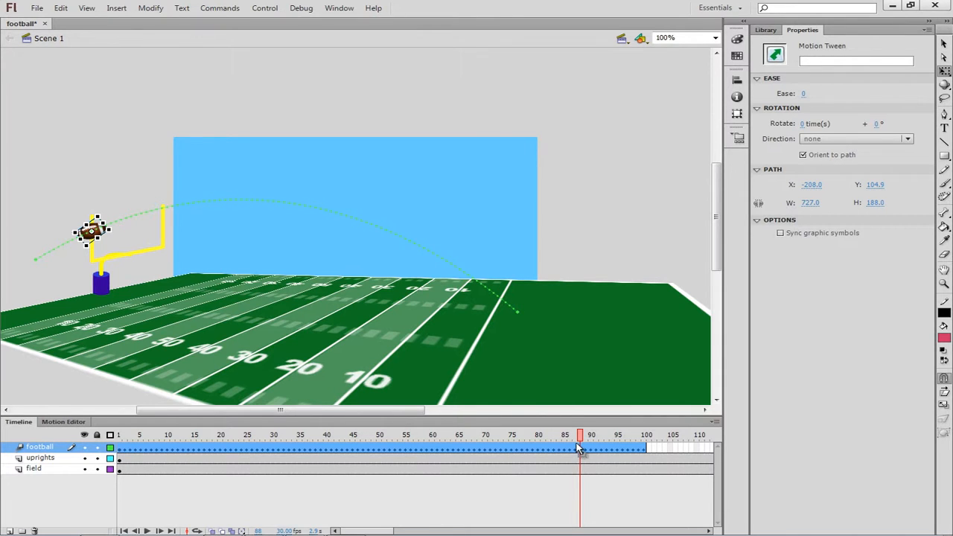
{"action": "left_click_drag", "start_coordinate": [581, 439], "coordinate": [121, 460]}
{"action": "left_click", "coordinate": [517, 312]}
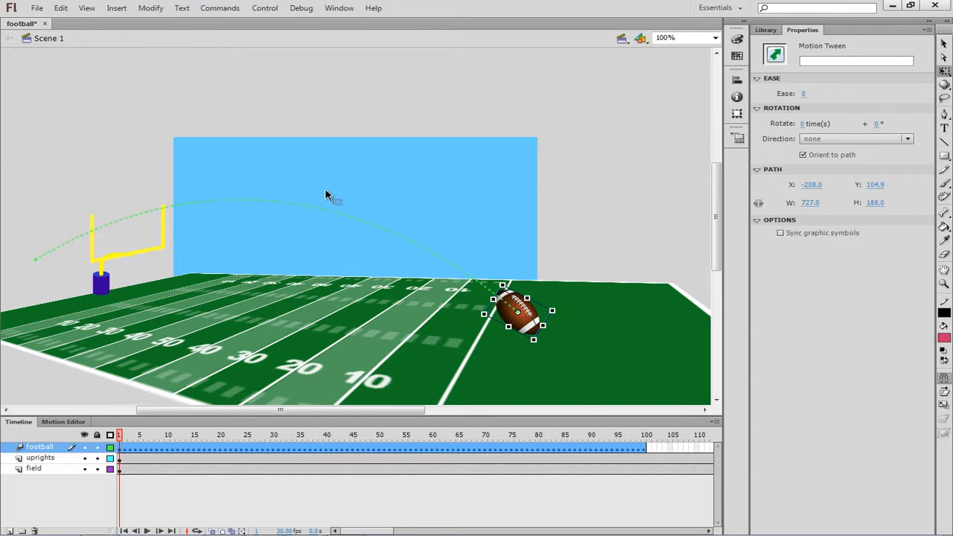
Step: Copy the goal post instance on the uprights layer
{"action": "left_click", "coordinate": [945, 43]}
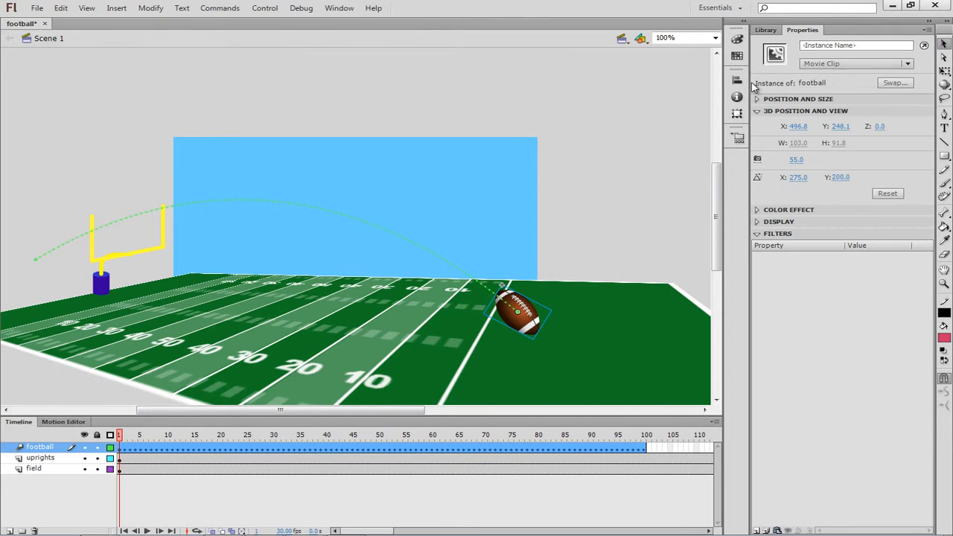
{"action": "left_click", "coordinate": [148, 249]}
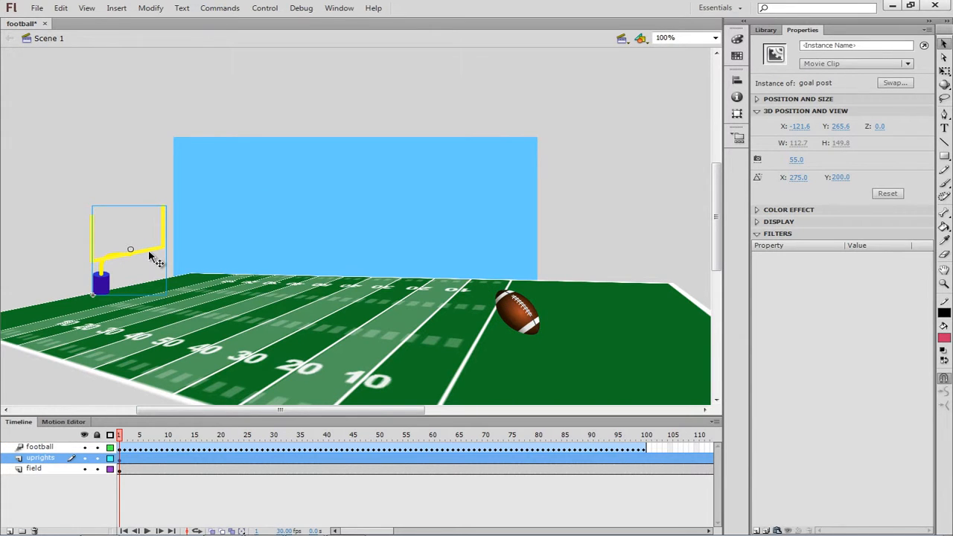
{"action": "left_click", "coordinate": [61, 8]}
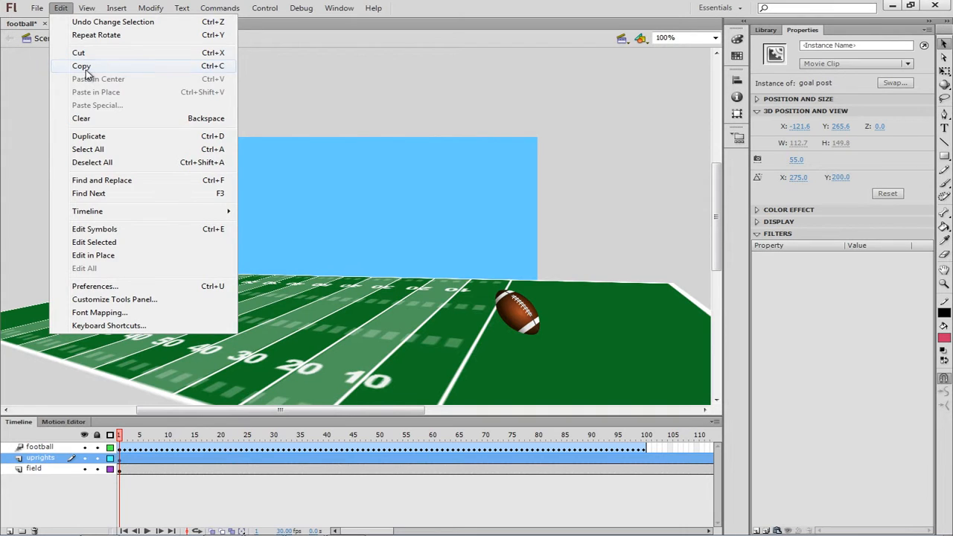
{"action": "left_click", "coordinate": [82, 67]}
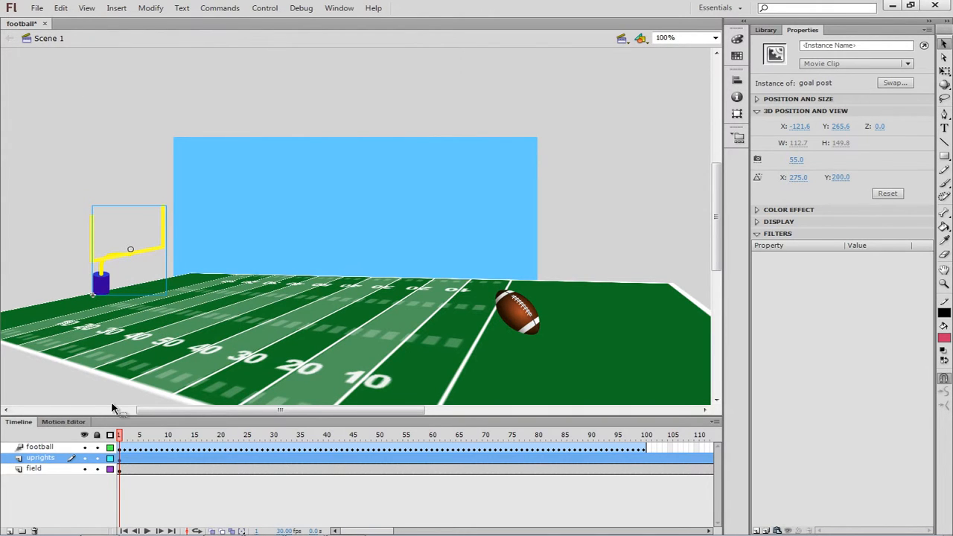
Step: Add a new layer above the football layer and name it "front post"
{"action": "left_click", "coordinate": [37, 447]}
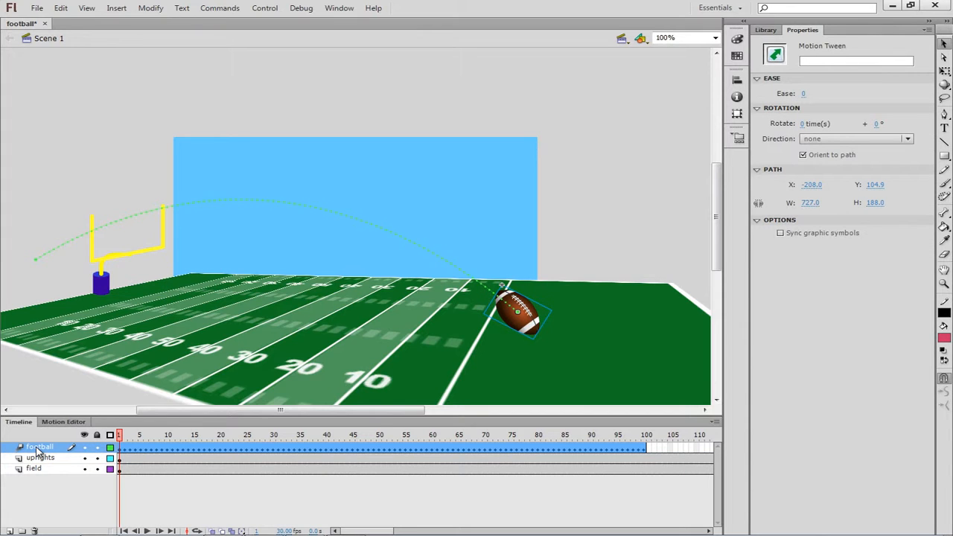
{"action": "left_click", "coordinate": [10, 531]}
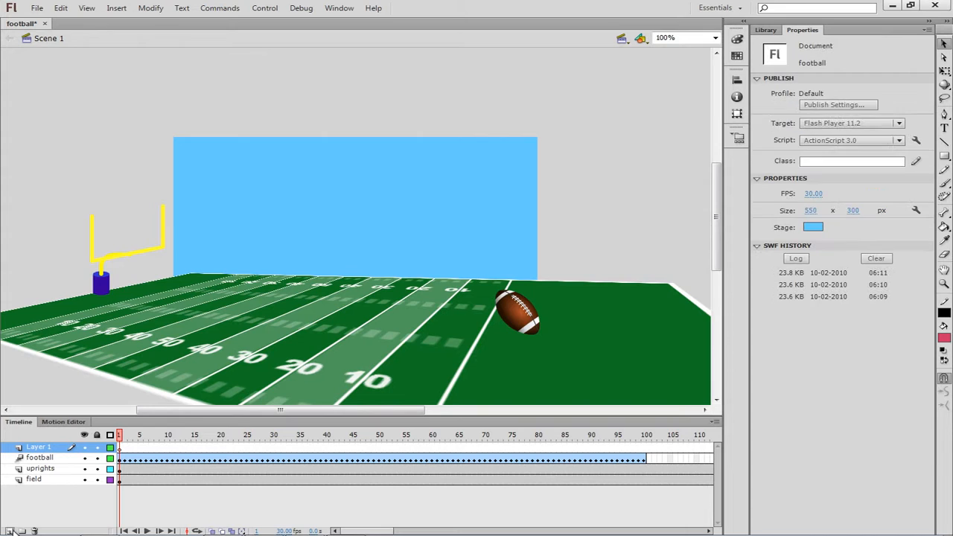
{"action": "left_click", "coordinate": [34, 447]}
{"action": "double_click", "coordinate": [34, 447]}
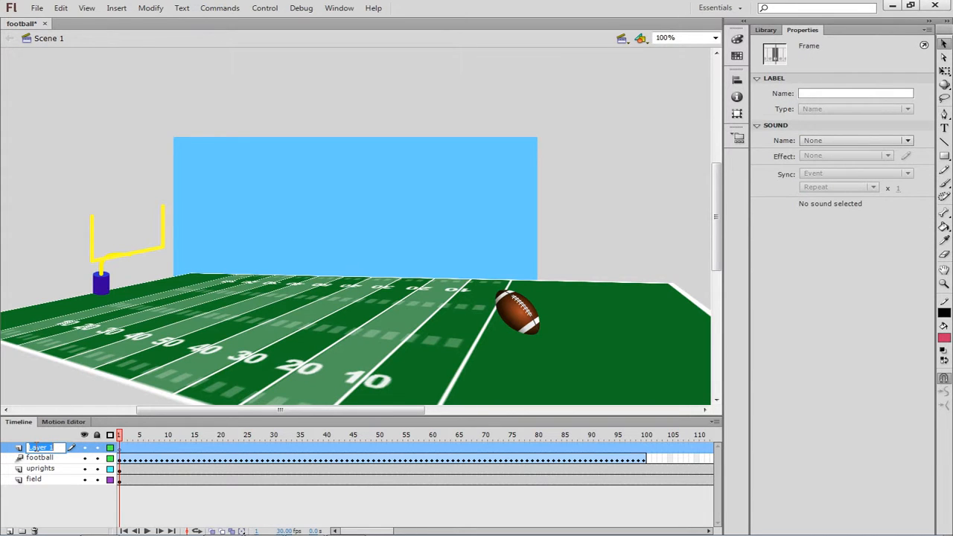
{"action": "type", "text": "front post"}
{"action": "key", "text": "Return"}
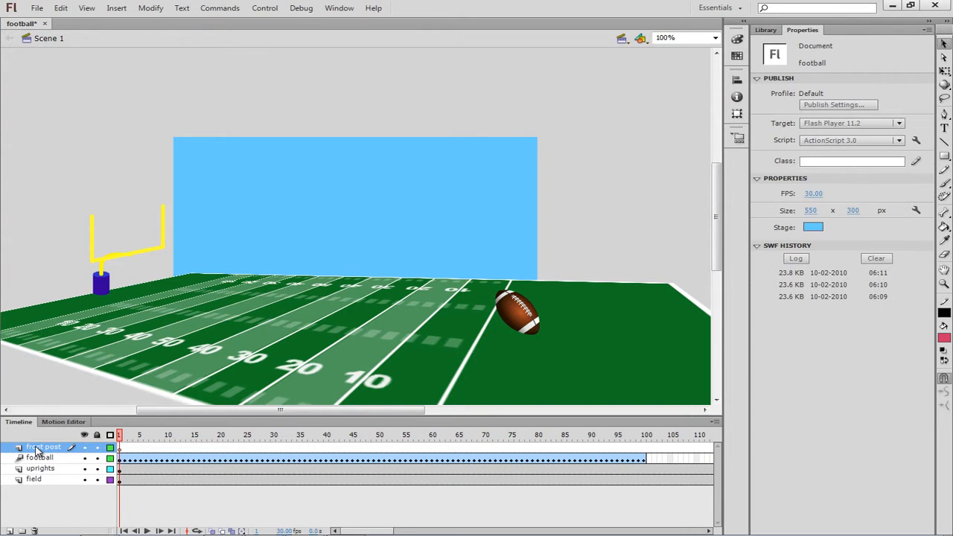
Step: Paste the copied goal post in place on frame 1 of the front post layer
{"action": "left_click", "coordinate": [122, 452]}
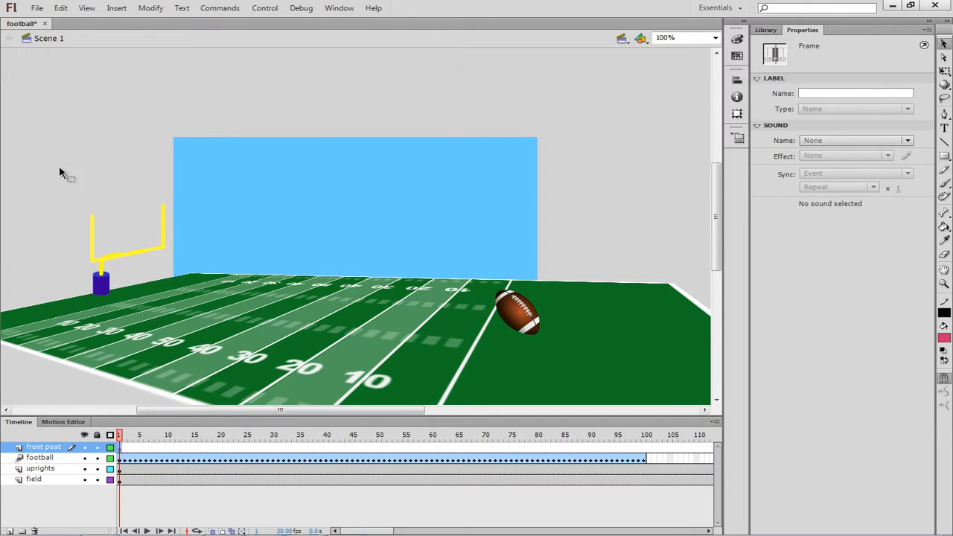
{"action": "left_click", "coordinate": [61, 10]}
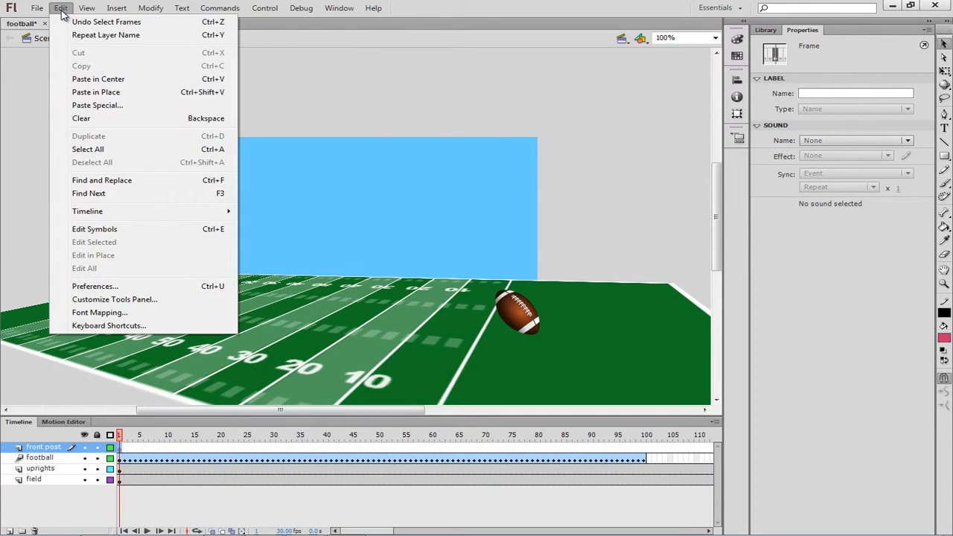
{"action": "left_click", "coordinate": [102, 93]}
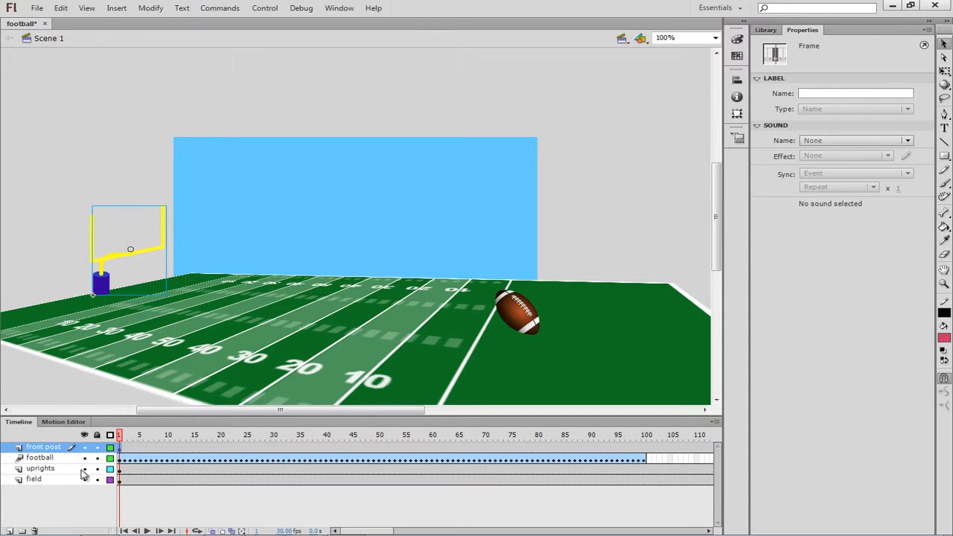
Step: Hide the uprights layer and make the front post layer active with its goal post copy selected
{"action": "left_click", "coordinate": [41, 468]}
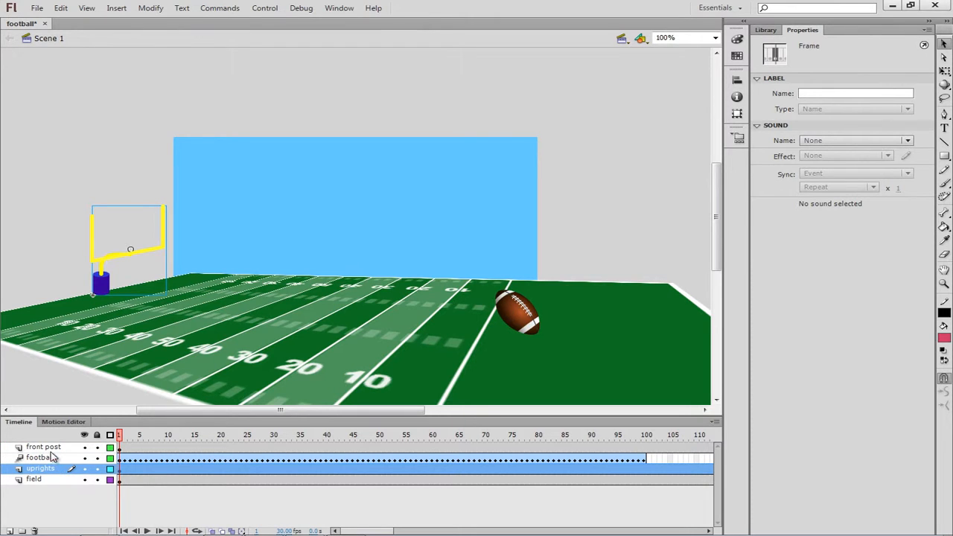
{"action": "left_click", "coordinate": [54, 447]}
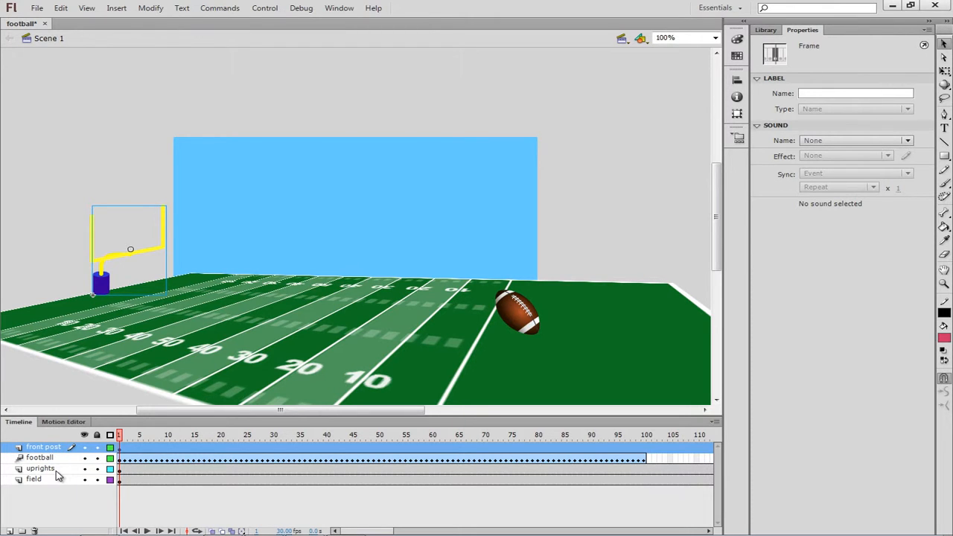
{"action": "left_click", "coordinate": [55, 471]}
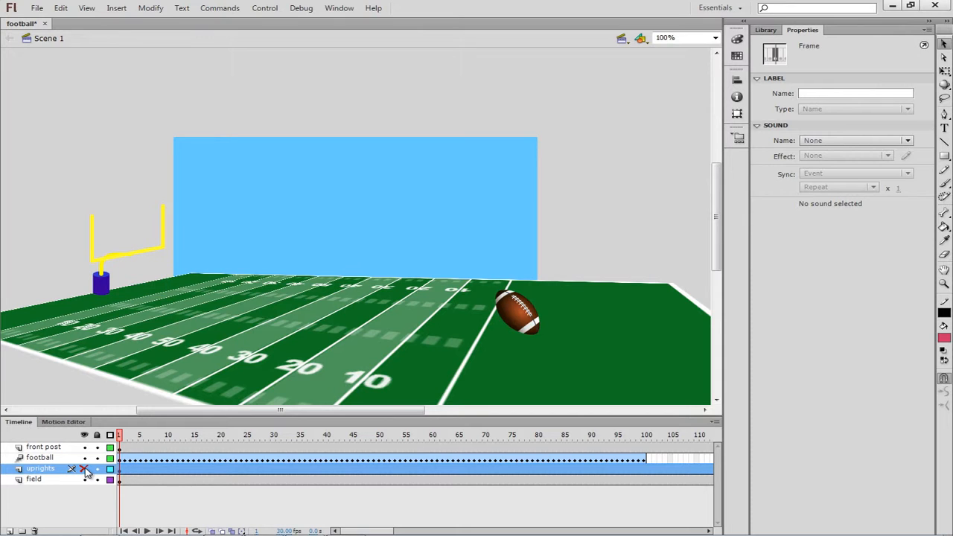
{"action": "left_click", "coordinate": [65, 449]}
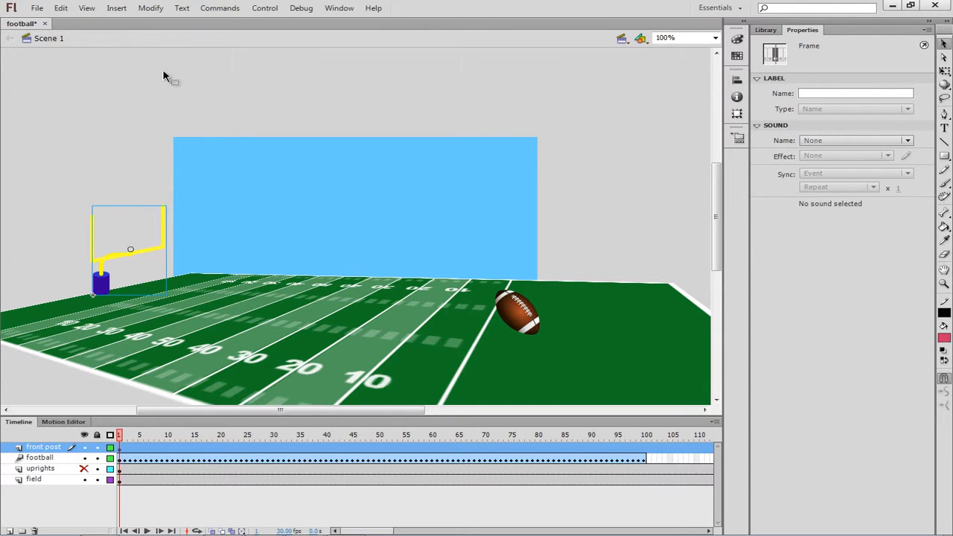
Step: Break apart the goal post copy on the front post layer and delete its blue base and curved support
{"action": "left_click", "coordinate": [147, 9]}
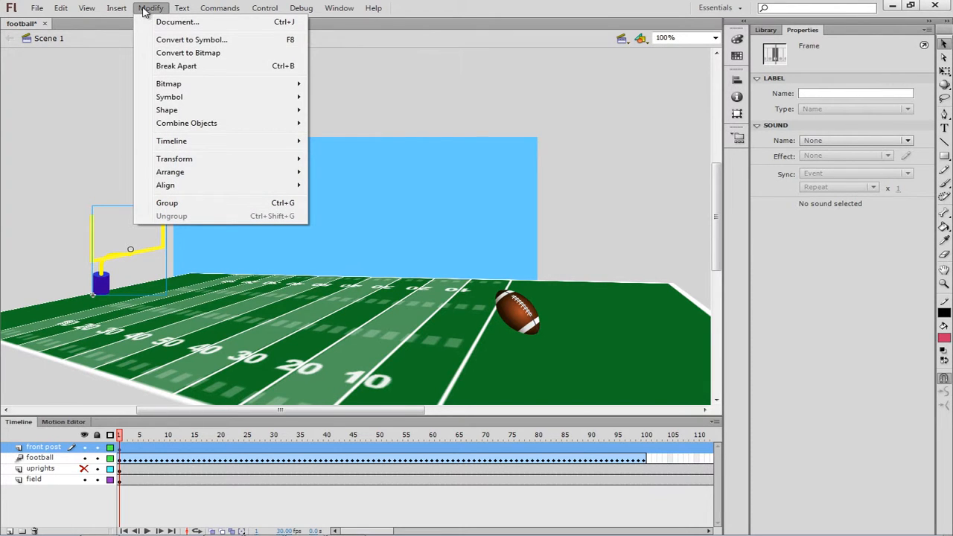
{"action": "left_click", "coordinate": [171, 67]}
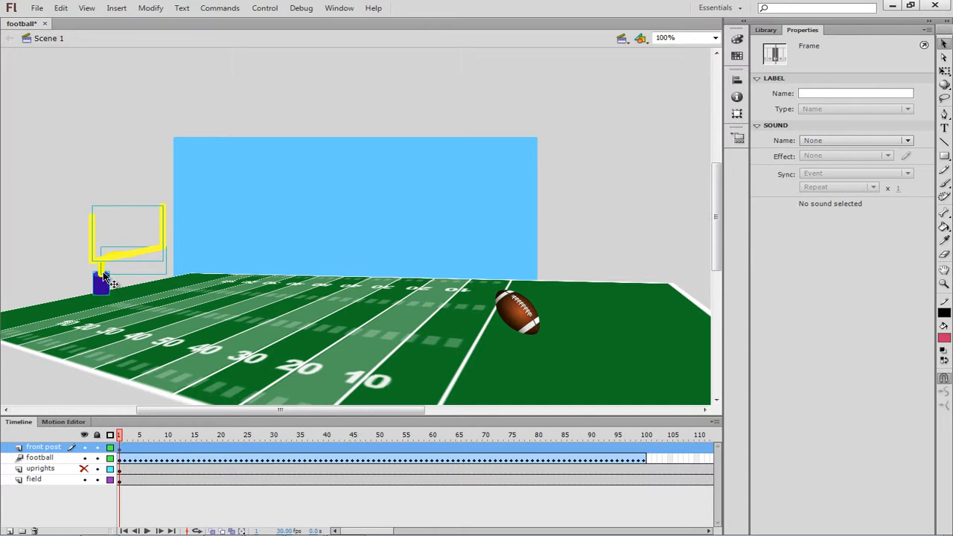
{"action": "left_click", "coordinate": [111, 295]}
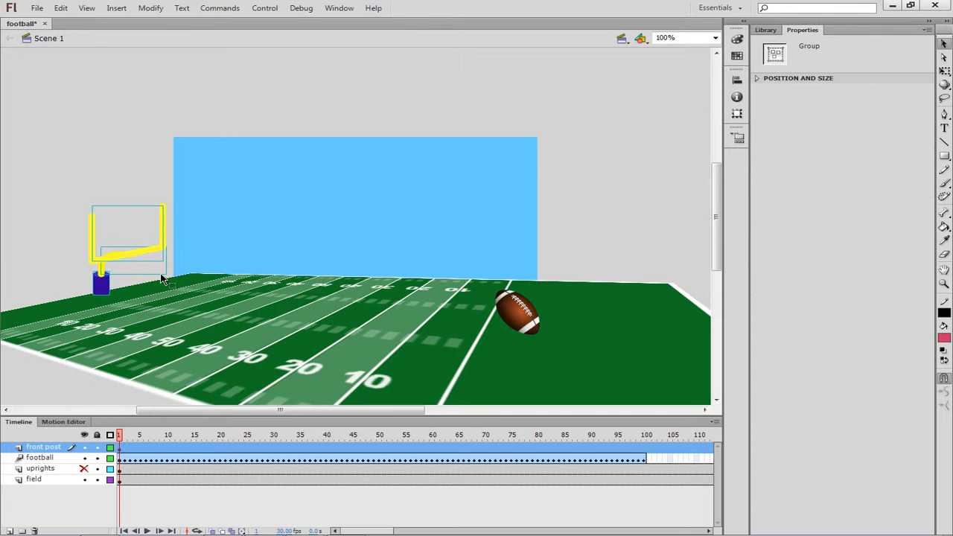
{"action": "left_click", "coordinate": [187, 266]}
{"action": "left_click", "coordinate": [115, 294]}
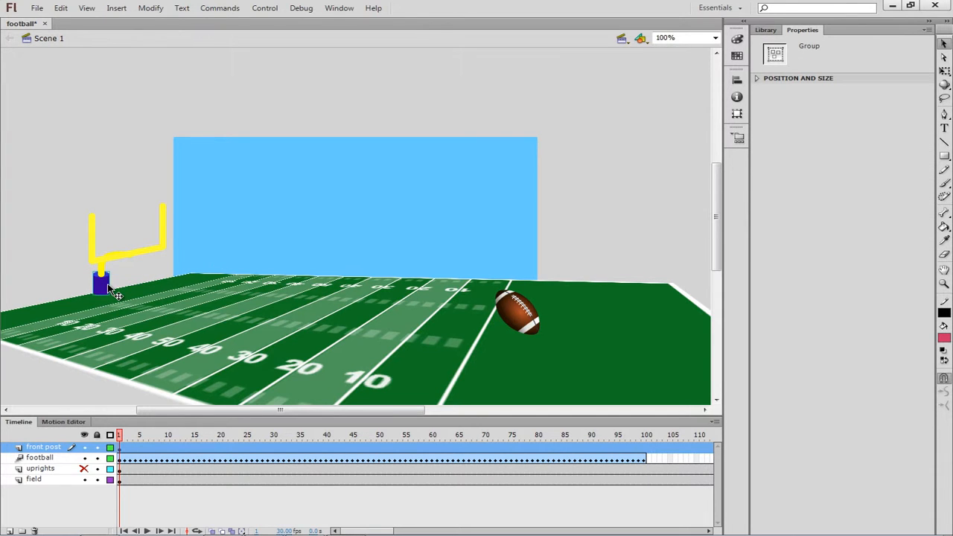
{"action": "key", "text": "Delete"}
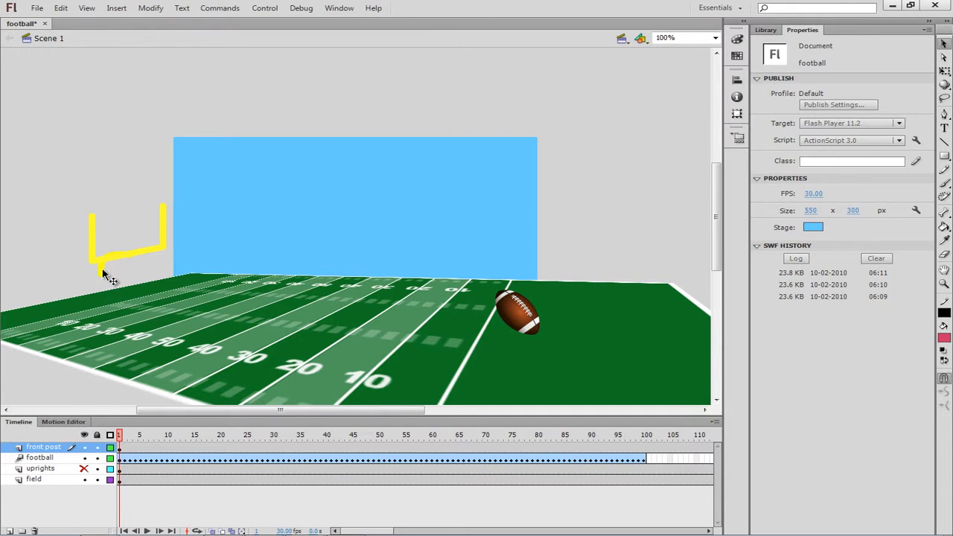
{"action": "left_click", "coordinate": [103, 272]}
{"action": "key", "text": "Delete"}
Step: Break apart the remaining U-shaped group and delete its far upright and crossbar, keeping only the front upright
{"action": "left_click", "coordinate": [123, 261]}
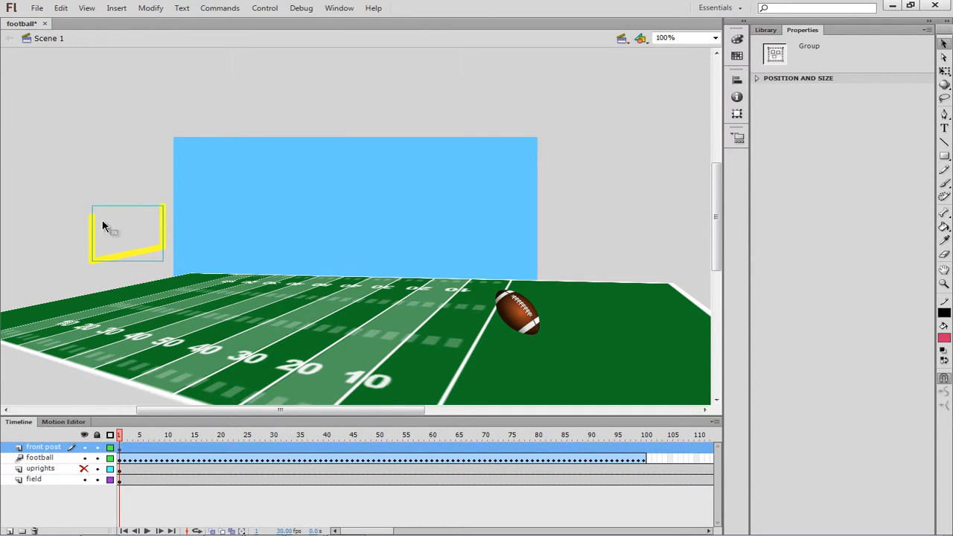
{"action": "left_click", "coordinate": [150, 8]}
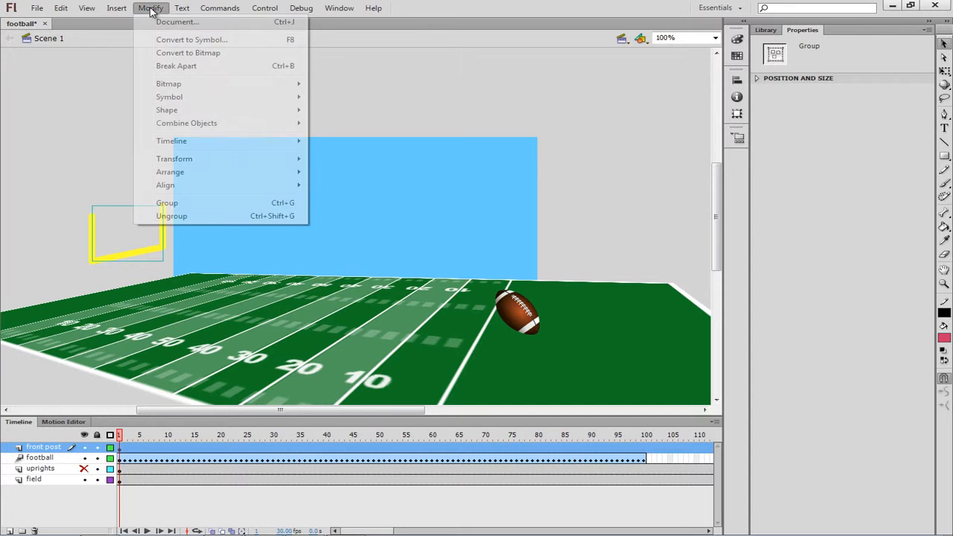
{"action": "left_click", "coordinate": [177, 67]}
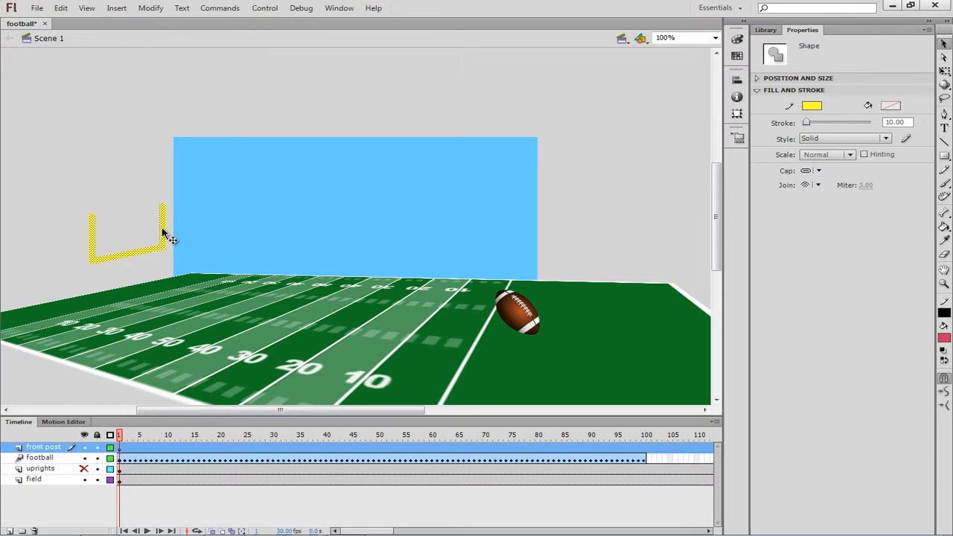
{"action": "left_click", "coordinate": [197, 233]}
{"action": "left_click", "coordinate": [164, 235]}
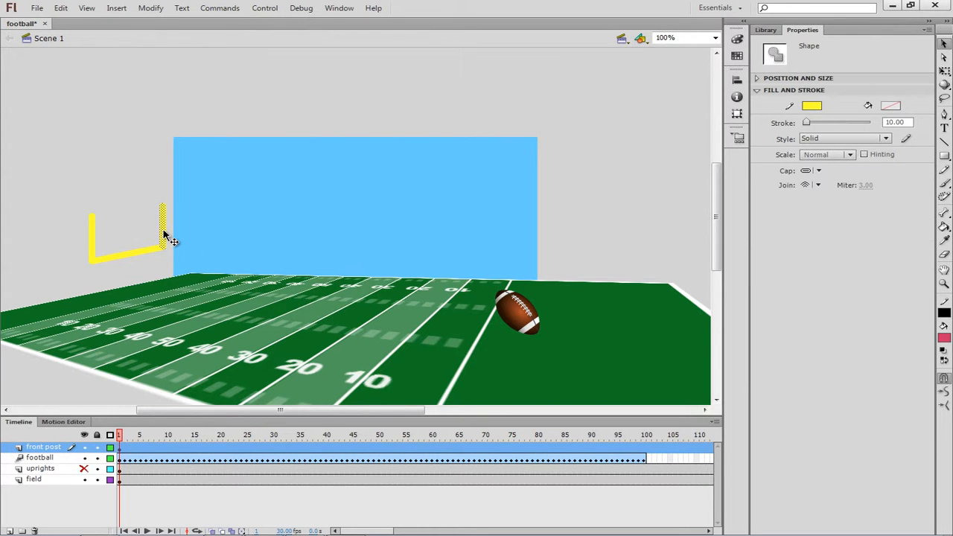
{"action": "key", "text": "Delete"}
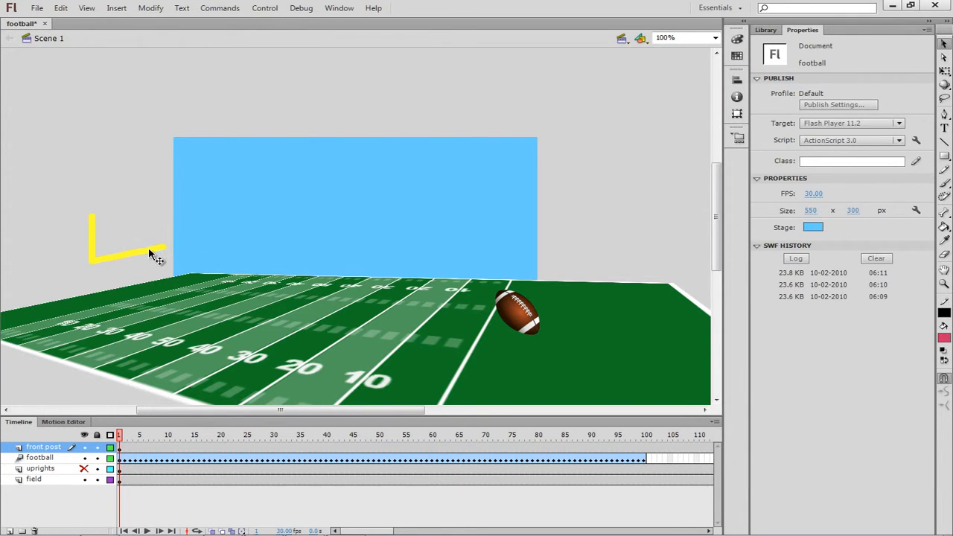
{"action": "left_click", "coordinate": [148, 251]}
{"action": "key", "text": "Delete"}
Step: Show the uprights layer again and stretch the front post upright slightly taller with Free Transform
{"action": "left_click", "coordinate": [84, 470]}
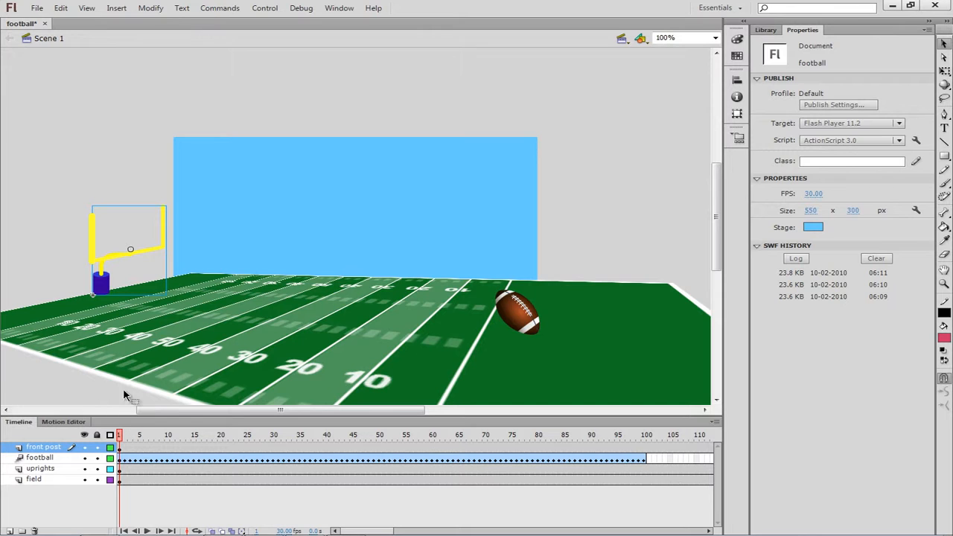
{"action": "left_click", "coordinate": [92, 222]}
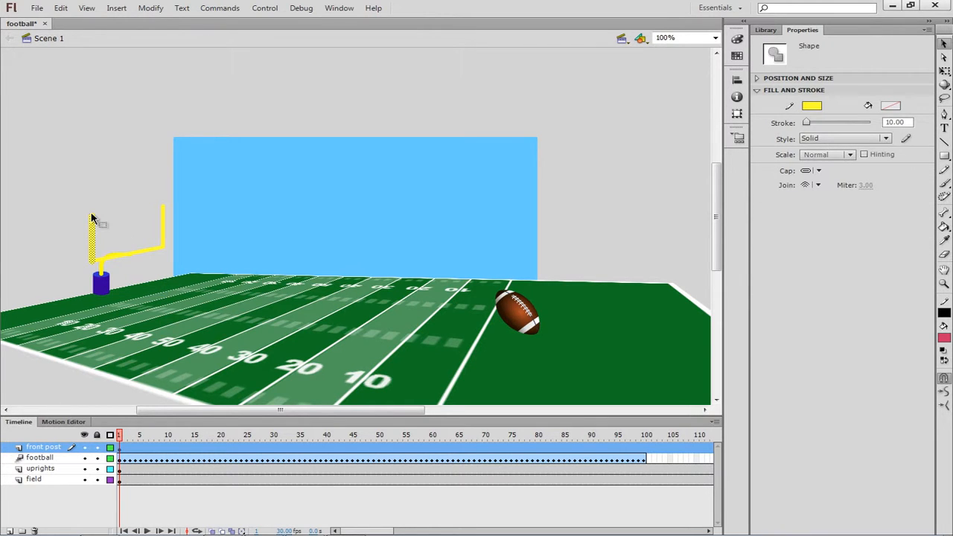
{"action": "left_click", "coordinate": [99, 223]}
{"action": "left_click", "coordinate": [93, 225]}
{"action": "left_click", "coordinate": [944, 71]}
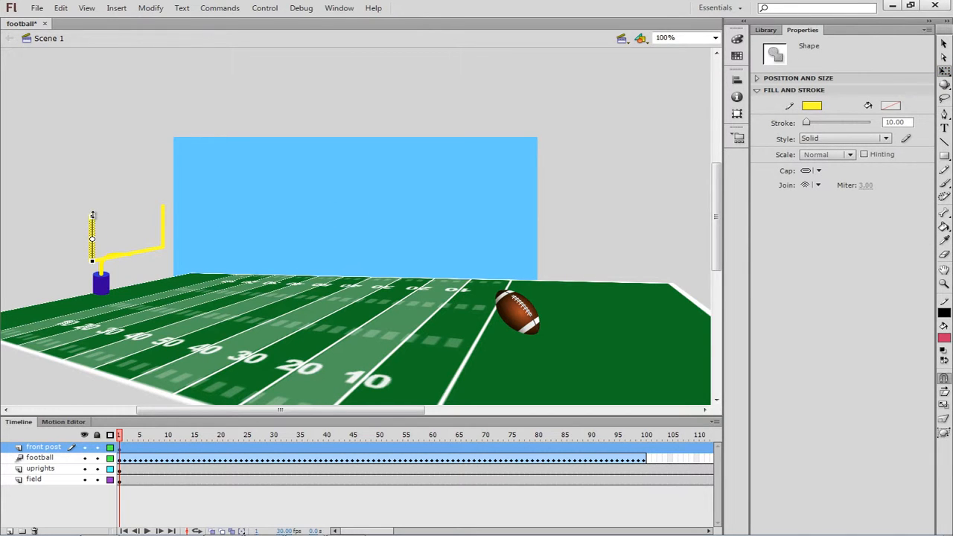
{"action": "left_click_drag", "start_coordinate": [93, 216], "coordinate": [92, 210]}
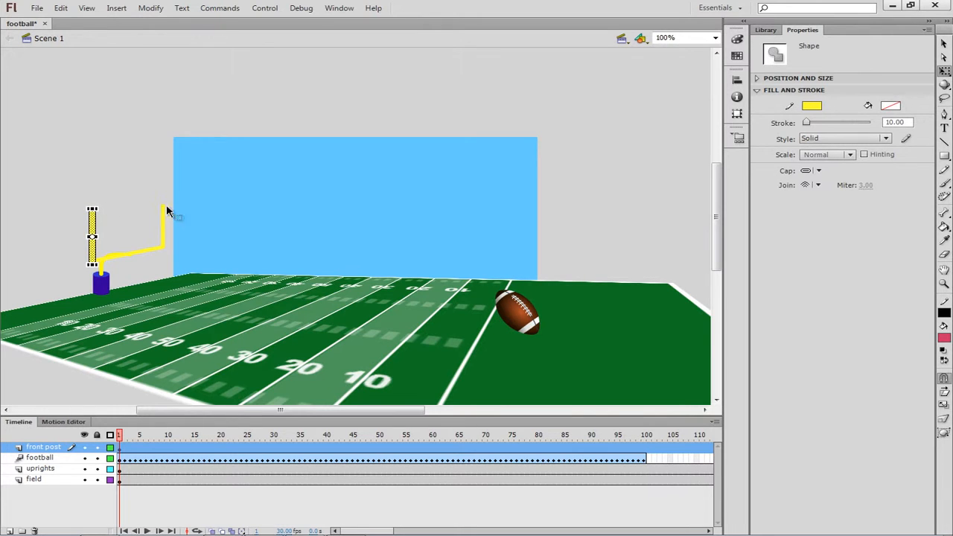
{"action": "left_click", "coordinate": [262, 237]}
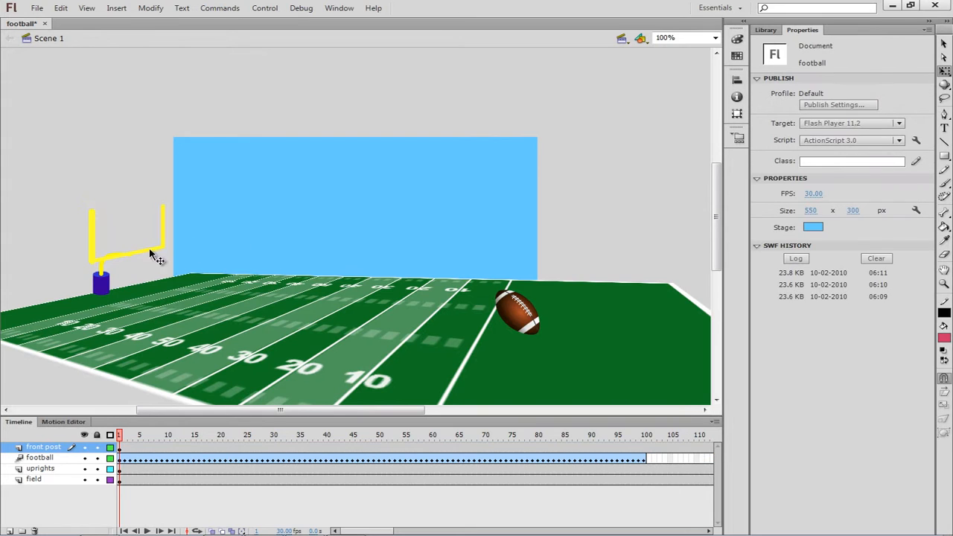
Step: Shift the goal post instance on the uprights layer slightly left to X -126.6, closer in line with the front post
{"action": "left_click", "coordinate": [130, 258]}
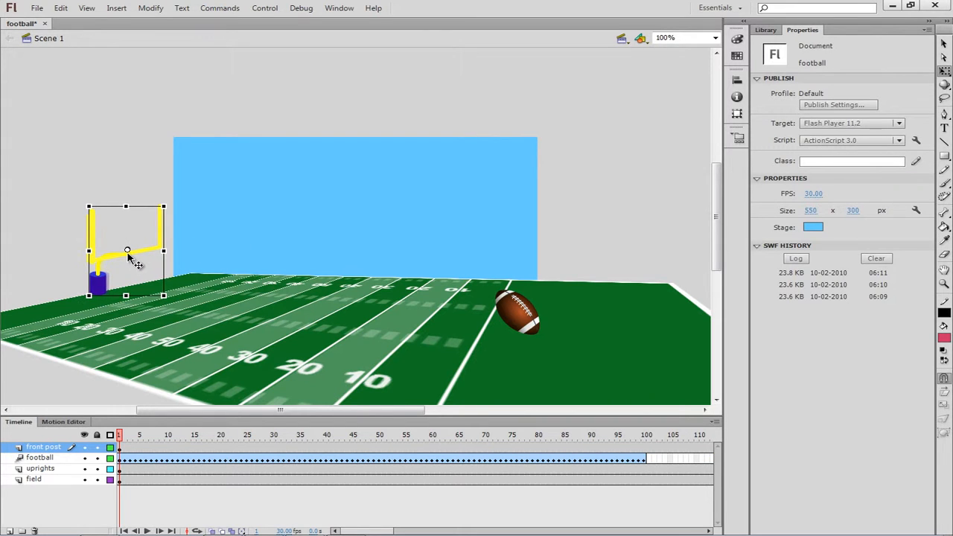
{"action": "left_click", "coordinate": [118, 261]}
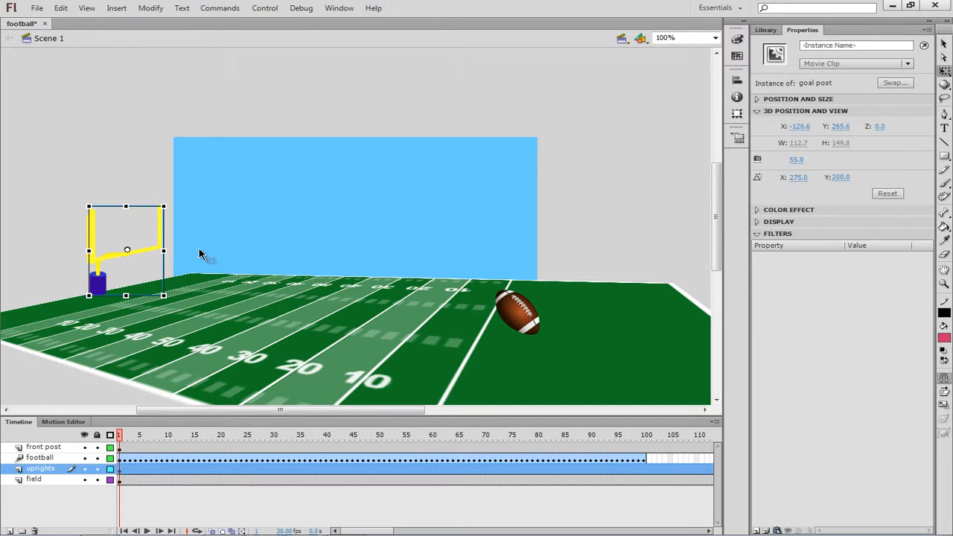
{"action": "left_click", "coordinate": [179, 259]}
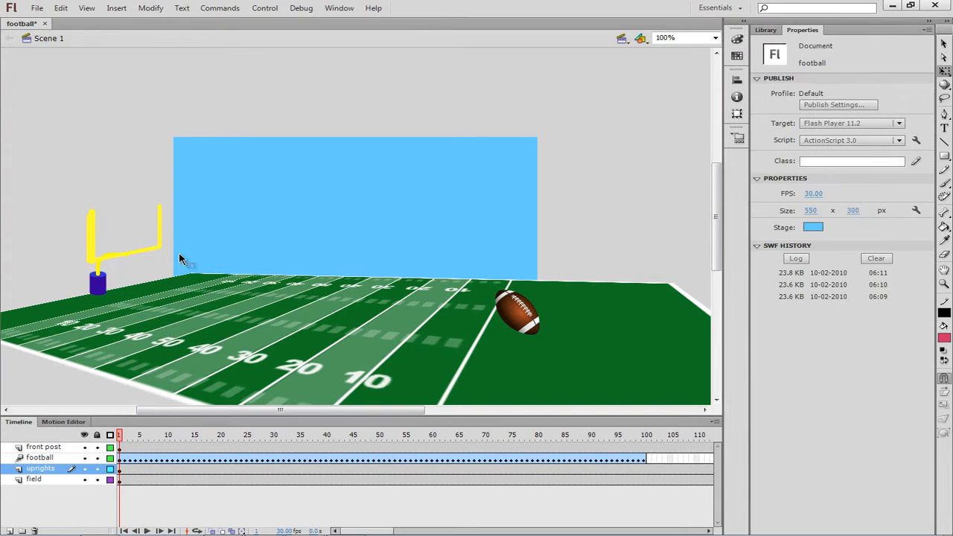
{"action": "left_click", "coordinate": [95, 255]}
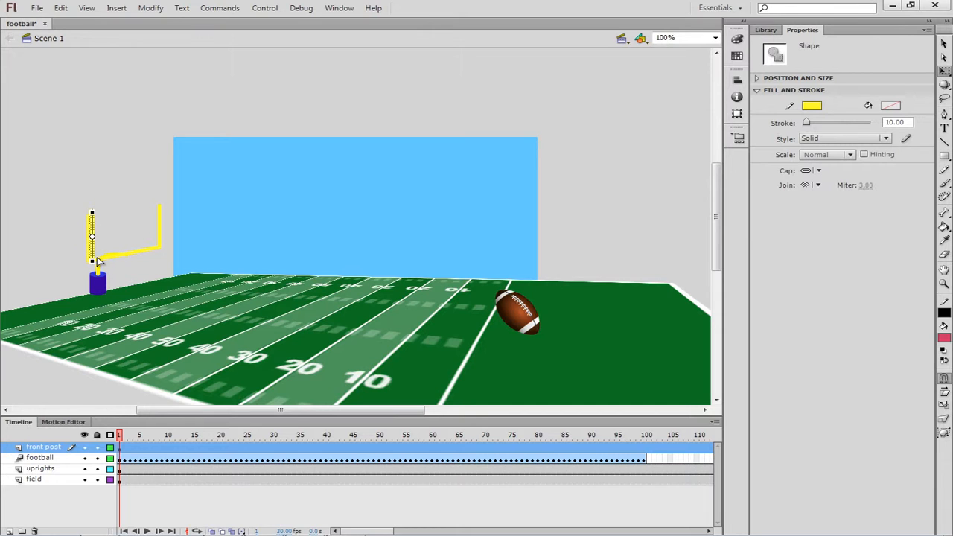
{"action": "left_click", "coordinate": [102, 262]}
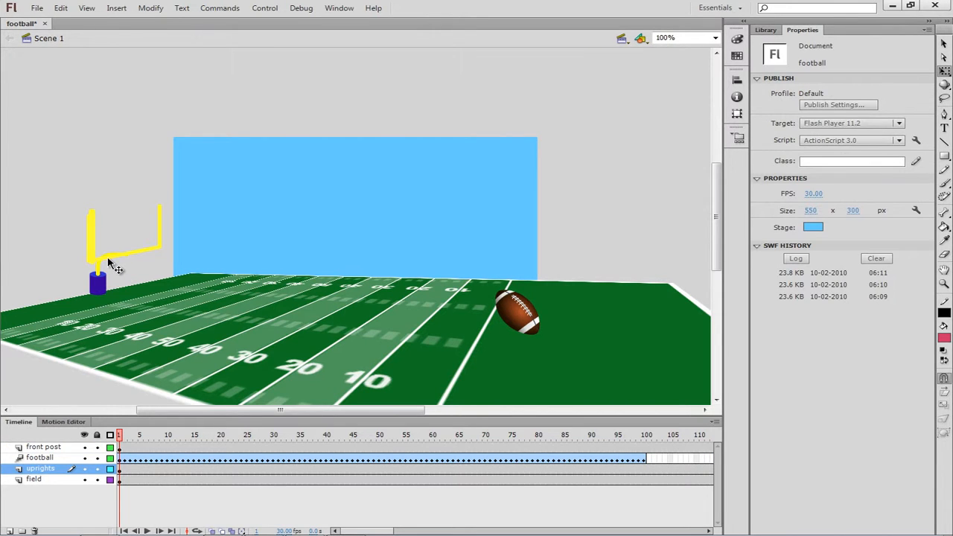
{"action": "left_click", "coordinate": [108, 262]}
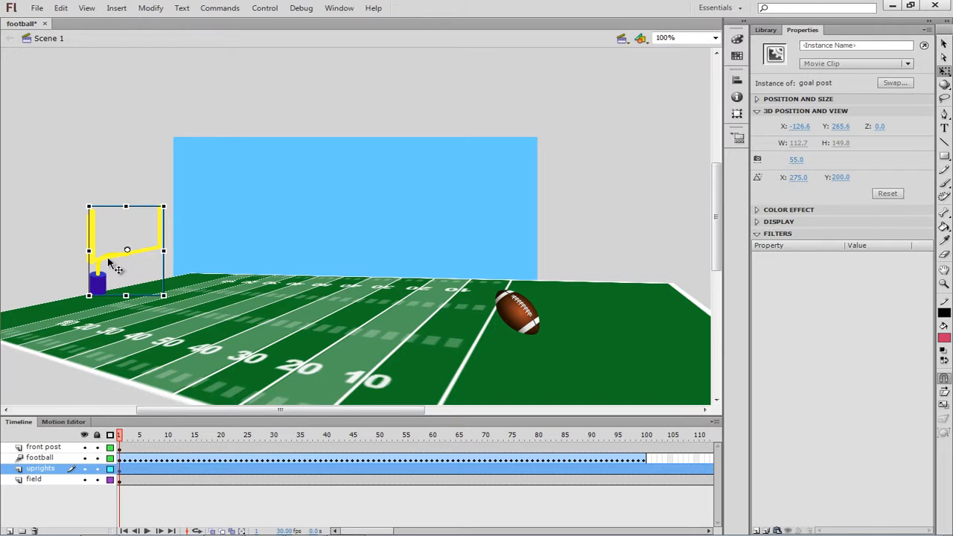
{"action": "left_click", "coordinate": [207, 254]}
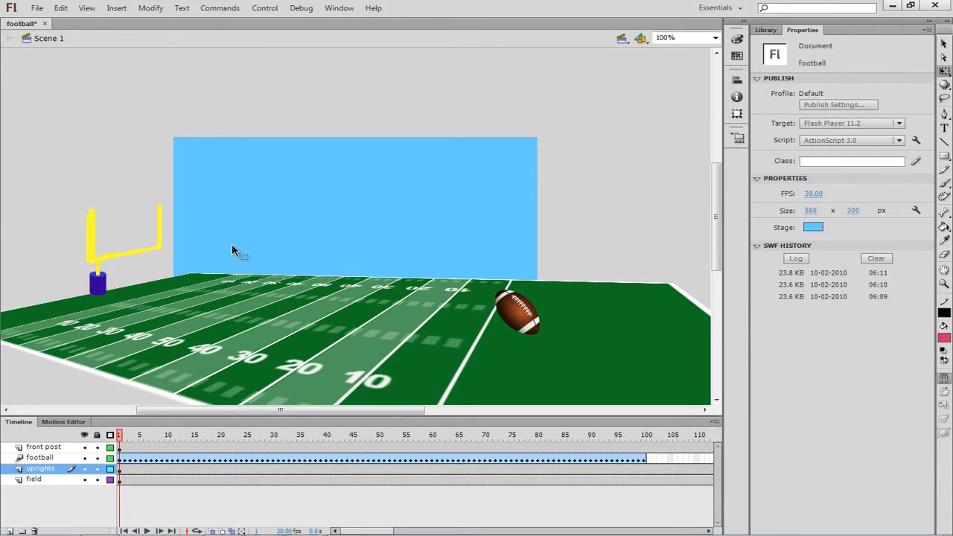
{"action": "left_click", "coordinate": [162, 241]}
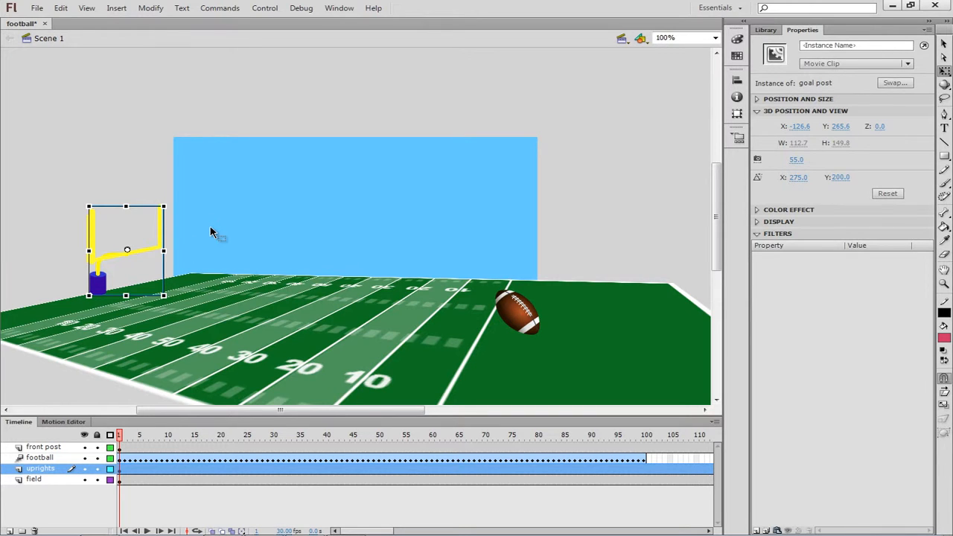
{"action": "left_click", "coordinate": [212, 233]}
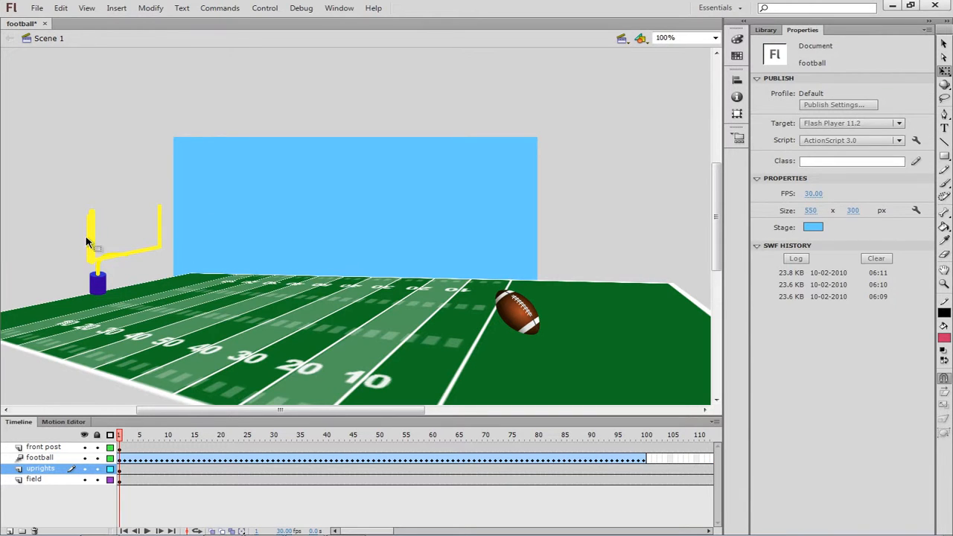
Step: Check the football's flight through the uprights, and shift the front post upright slightly left to line up with the crossbar's end
{"action": "left_click", "coordinate": [91, 239]}
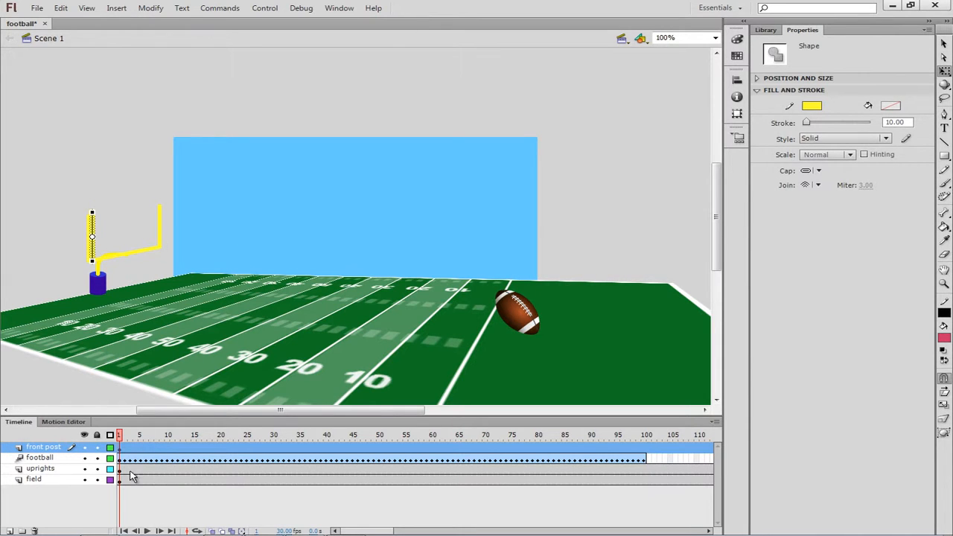
{"action": "left_click_drag", "start_coordinate": [121, 441], "coordinate": [580, 440]}
{"action": "left_click_drag", "start_coordinate": [593, 385], "coordinate": [512, 374]}
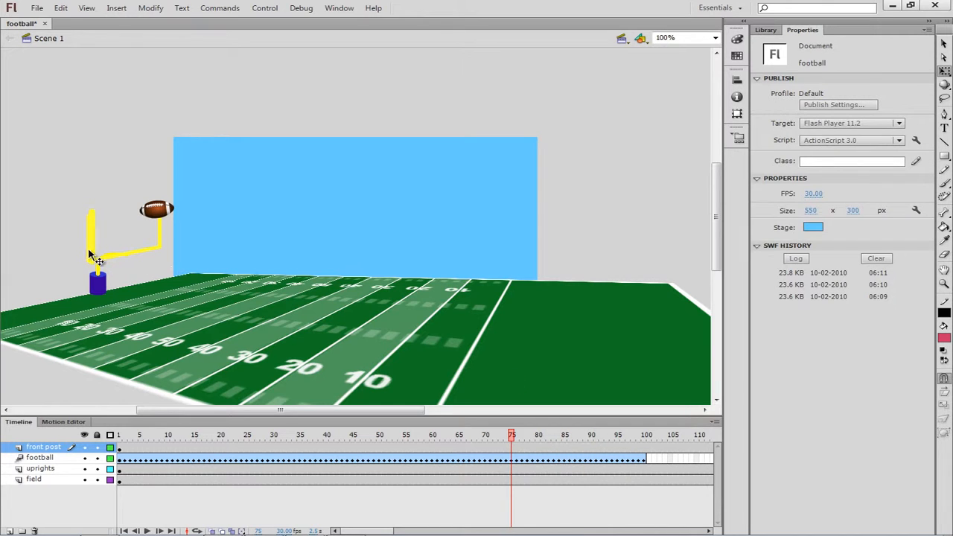
{"action": "left_click", "coordinate": [92, 246]}
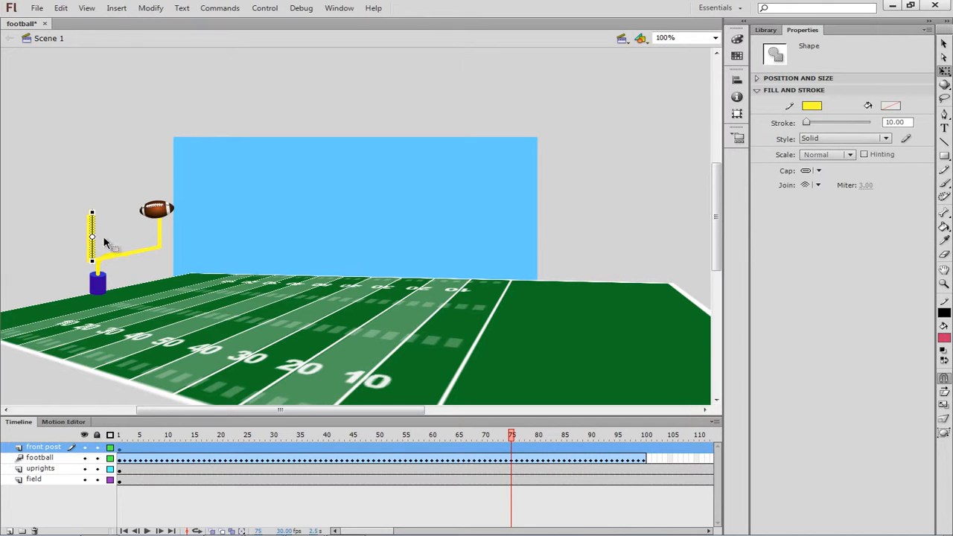
{"action": "left_click", "coordinate": [944, 41]}
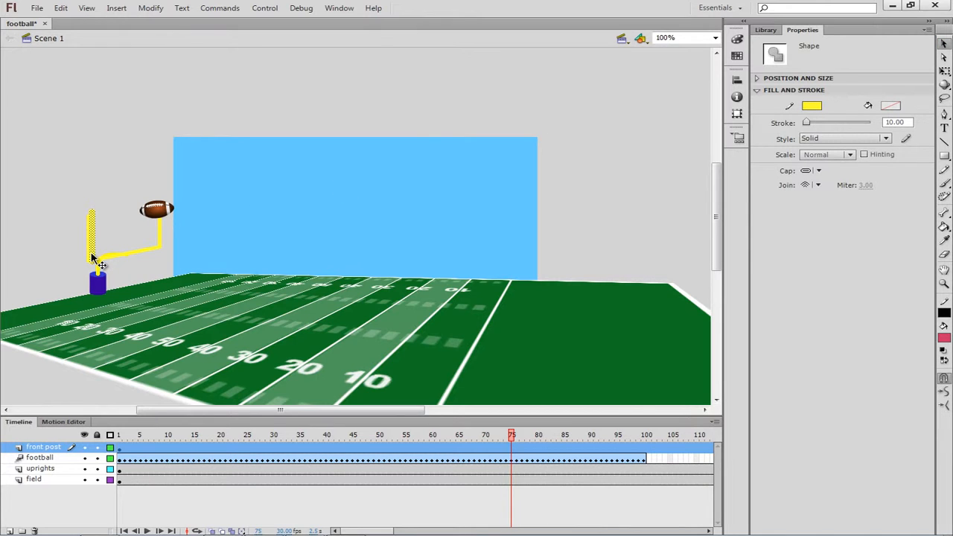
{"action": "left_click_drag", "start_coordinate": [92, 259], "coordinate": [89, 258]}
Step: Narrow the front post upright slightly with Free Transform, and review the football's flight back to frame 41
{"action": "left_click_drag", "start_coordinate": [511, 440], "coordinate": [440, 474]}
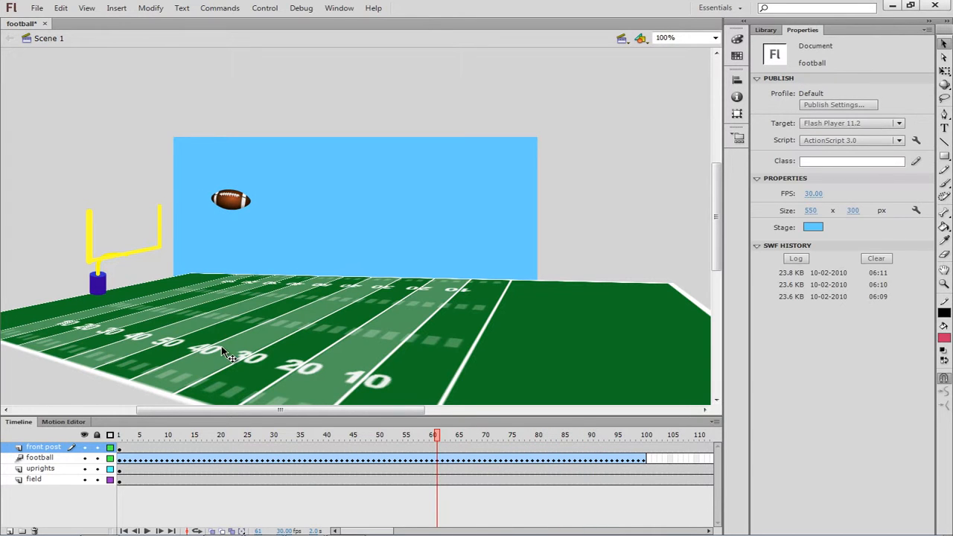
{"action": "left_click", "coordinate": [90, 257]}
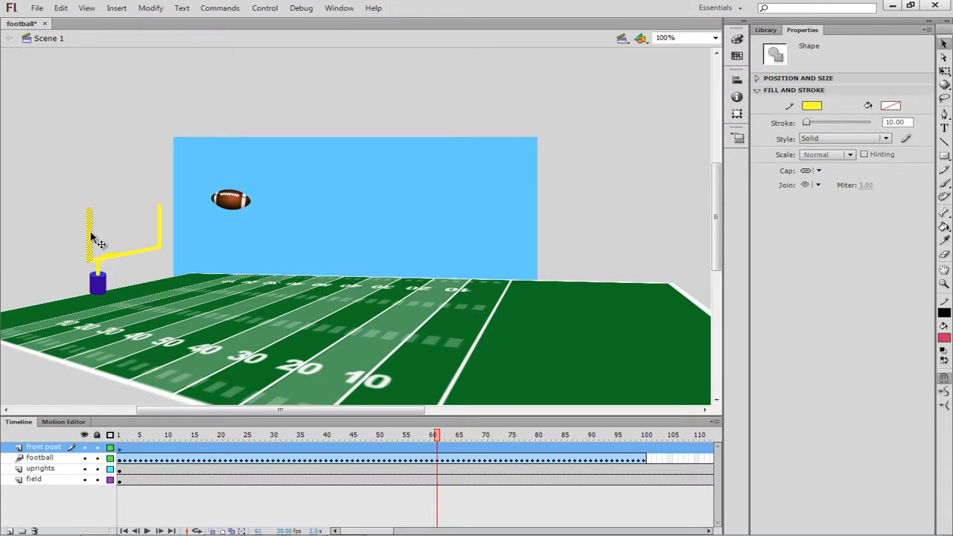
{"action": "left_click", "coordinate": [944, 71]}
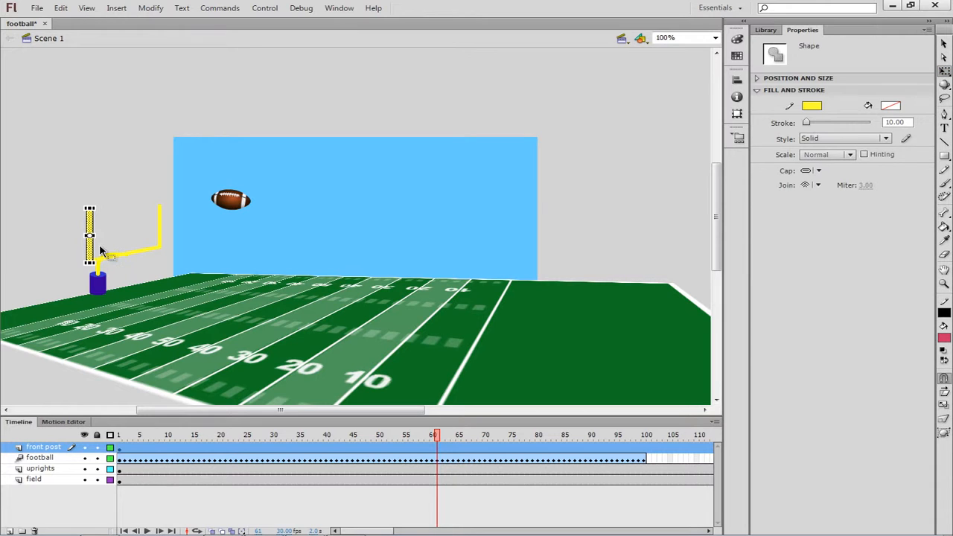
{"action": "left_click_drag", "start_coordinate": [95, 236], "coordinate": [90, 236]}
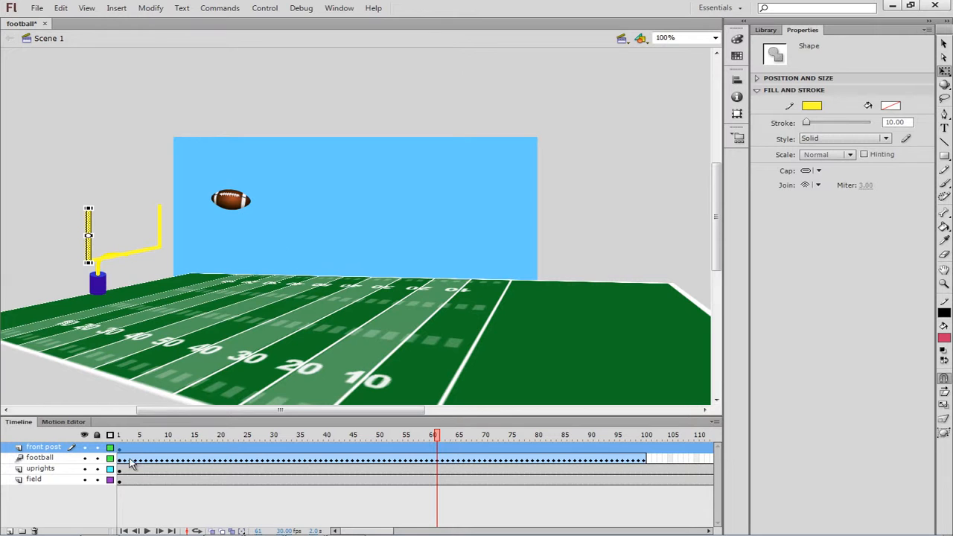
{"action": "left_click_drag", "start_coordinate": [440, 439], "coordinate": [332, 462]}
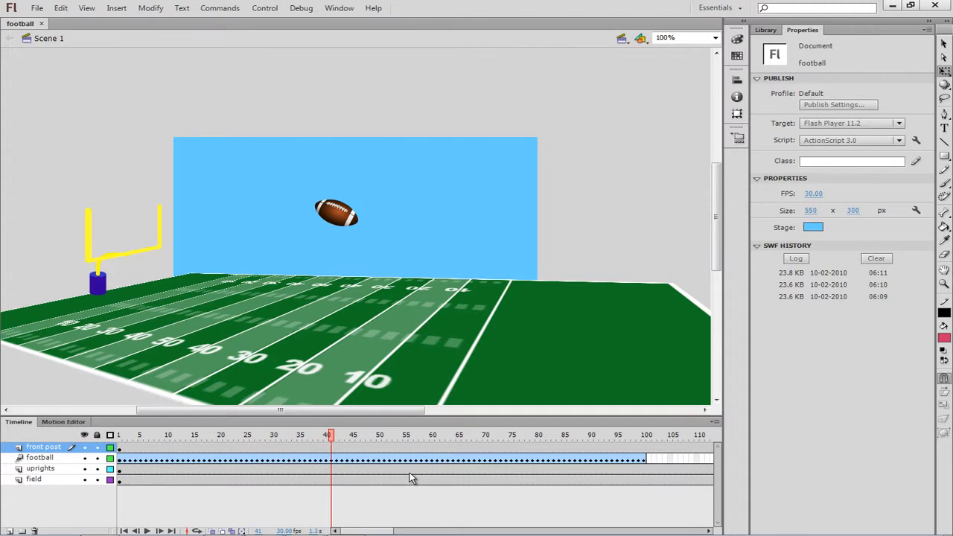